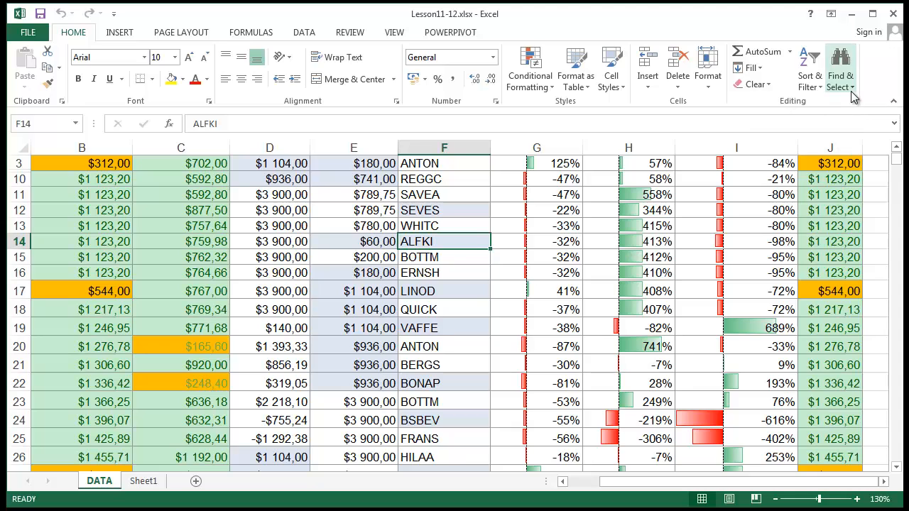
Step: Open the Find dialog, move it clear of the data and enter "va" as the search term
left_click(856, 78)
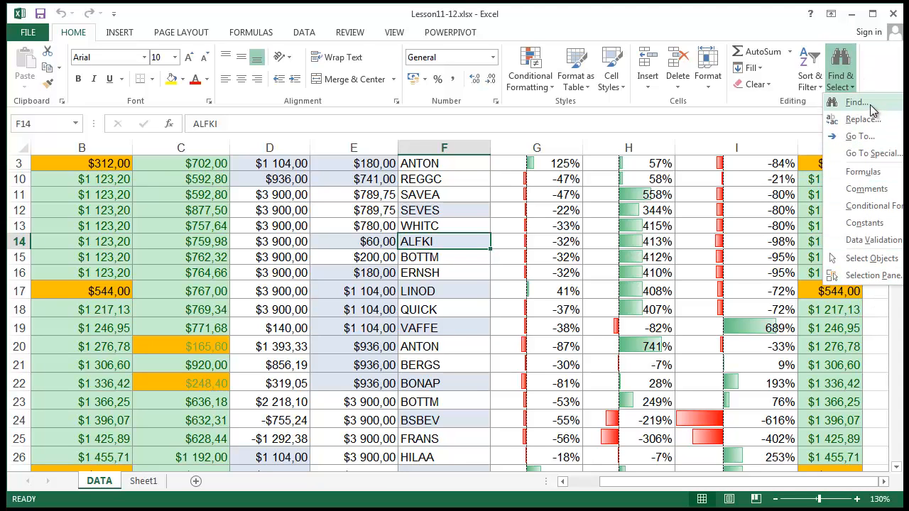
left_click(870, 105)
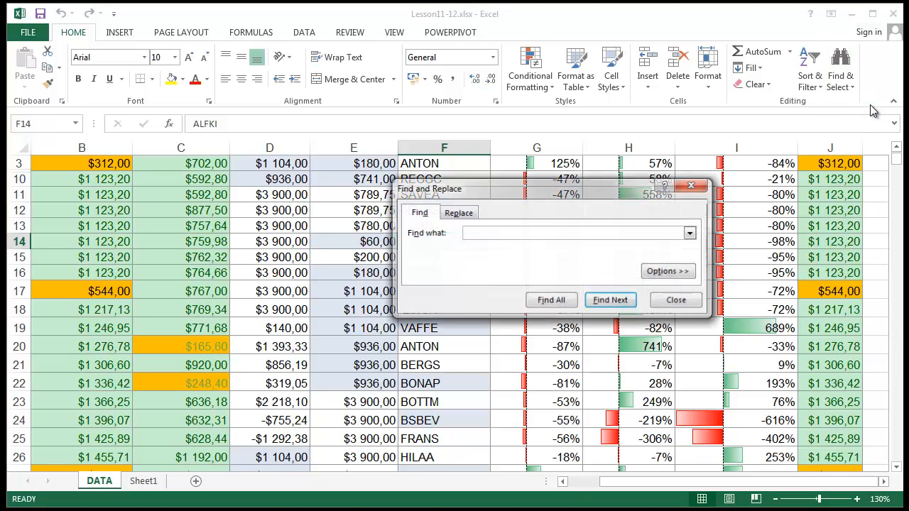
left_click_drag(639, 189, 659, 152)
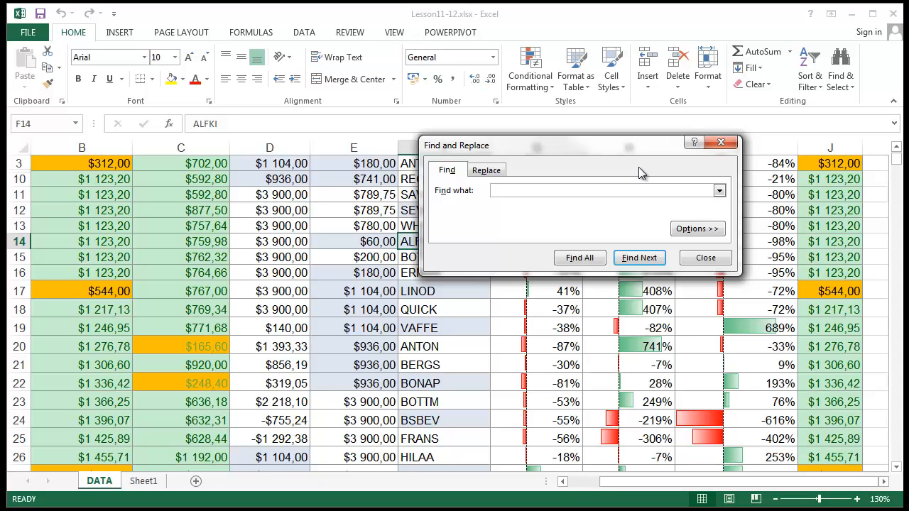
type("va")
Step: Select cell C469 in the DATA sheet and find the next match for "va" from there
left_click(207, 272)
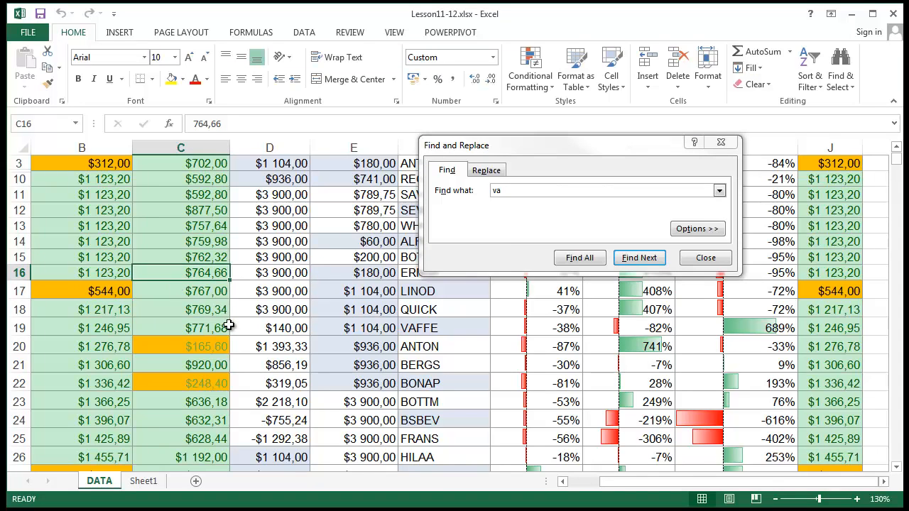
scroll(229, 321, "down", 14)
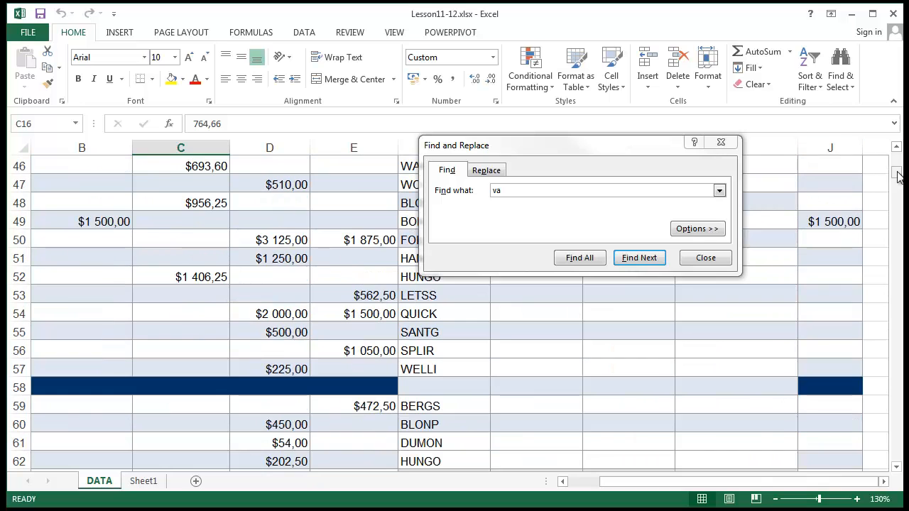
left_click_drag(898, 175, 898, 309)
left_click(206, 274)
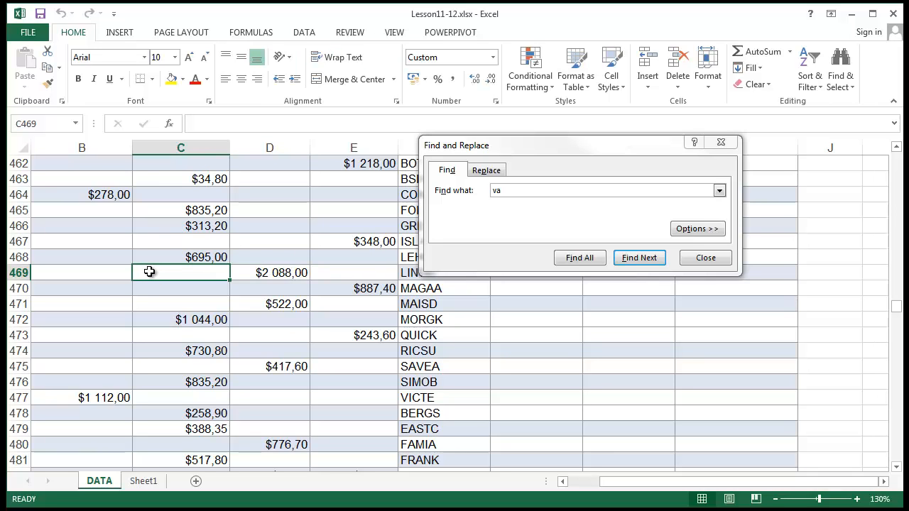
left_click(640, 258)
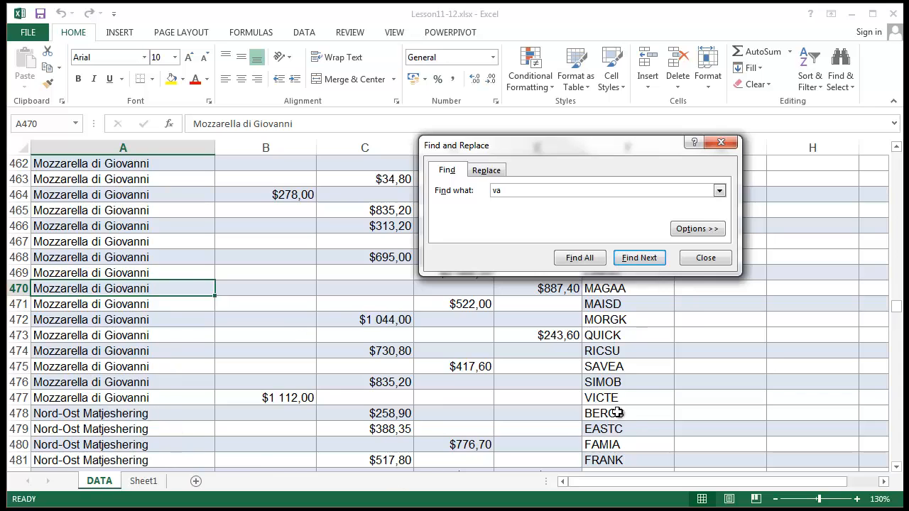
Step: Find all cells containing "va" and look through the list of matches
left_click(587, 258)
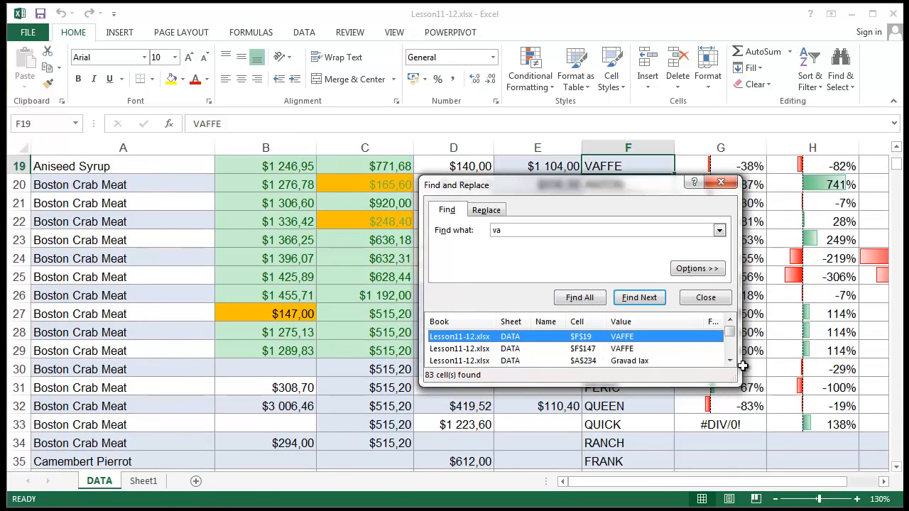
left_click_drag(730, 333, 732, 369)
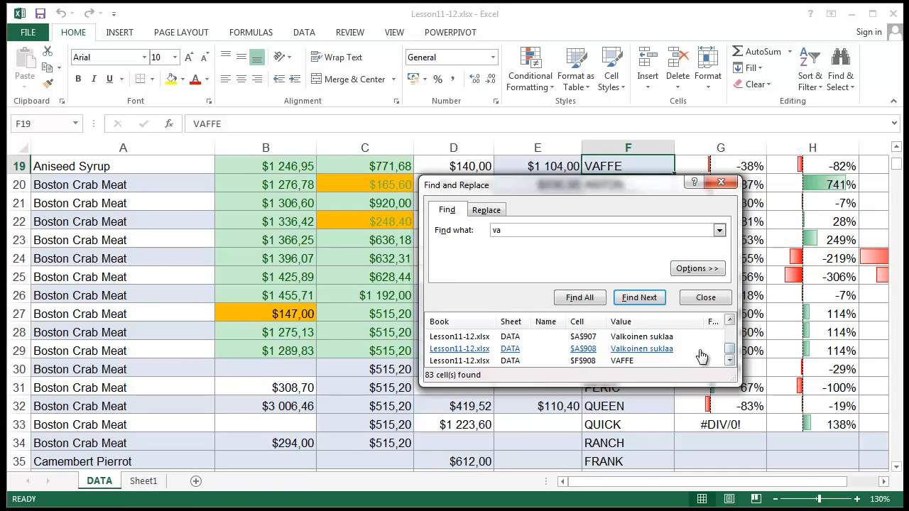
left_click(730, 321)
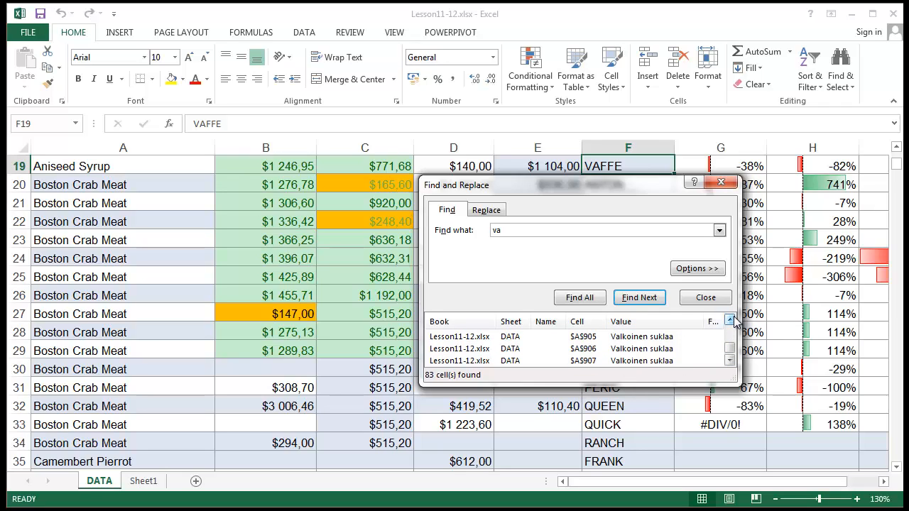
left_click(730, 321)
left_click(730, 321)
left_click(730, 321)
left_click(730, 321)
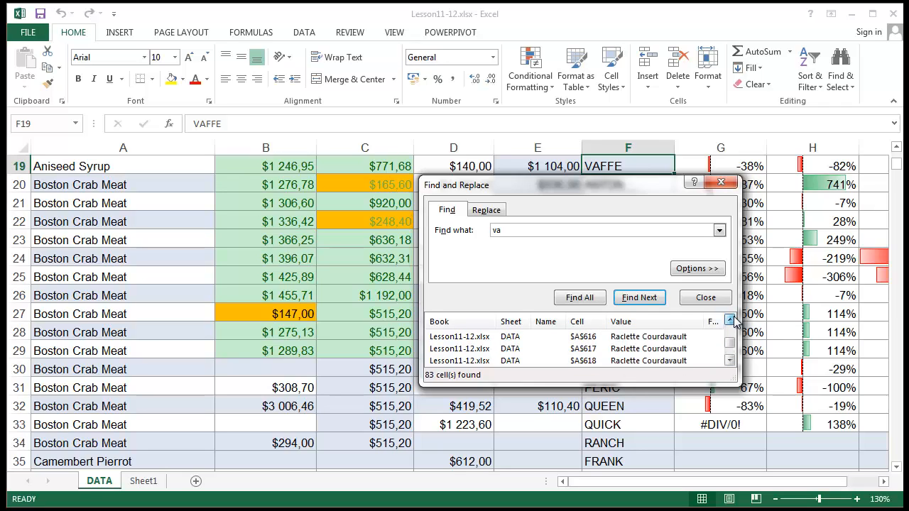
left_click(730, 321)
Step: Expand the search options and keep the search scope set to Sheet
left_click(699, 269)
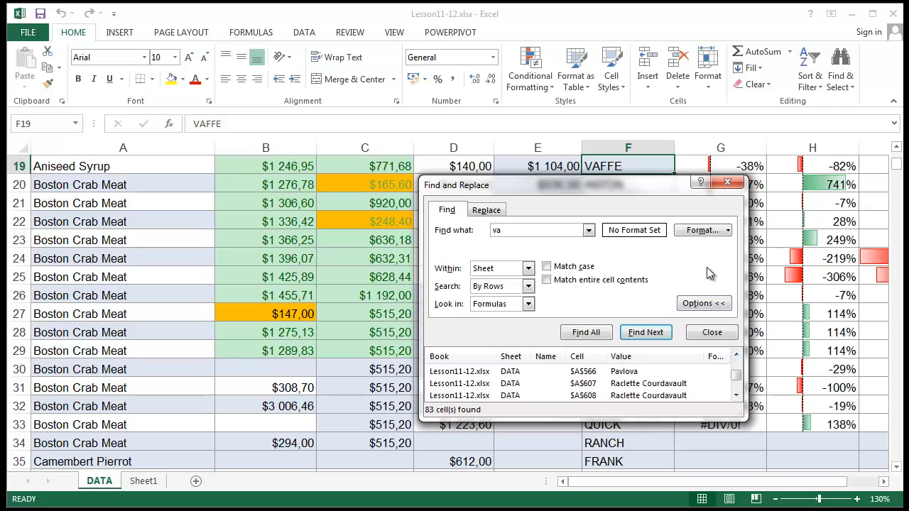
left_click(717, 304)
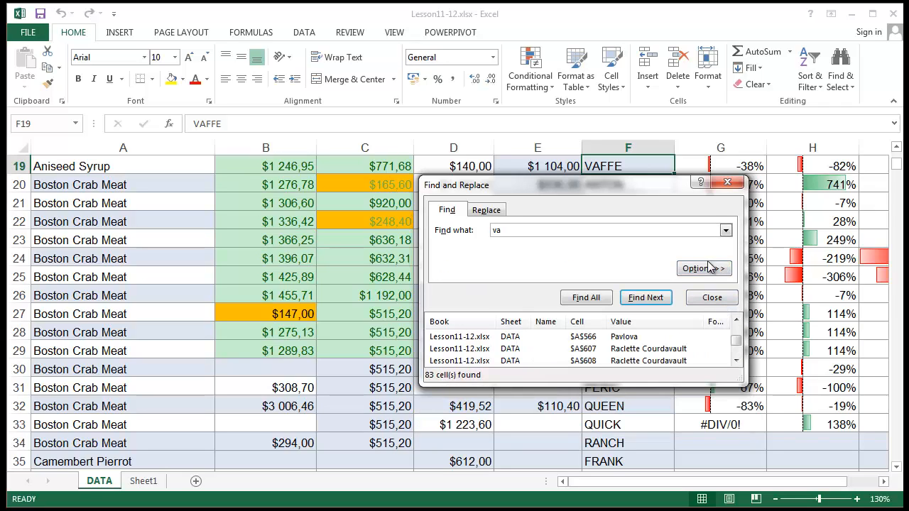
left_click(715, 272)
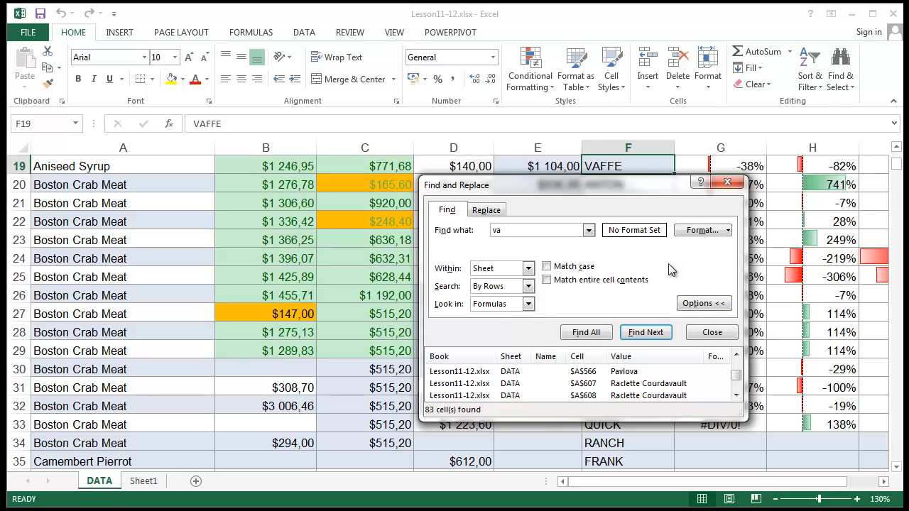
left_click(496, 270)
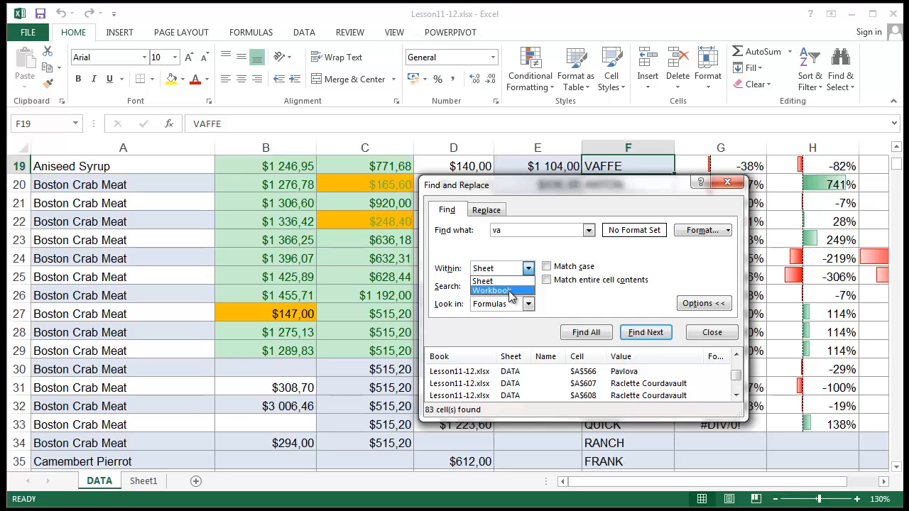
left_click(459, 280)
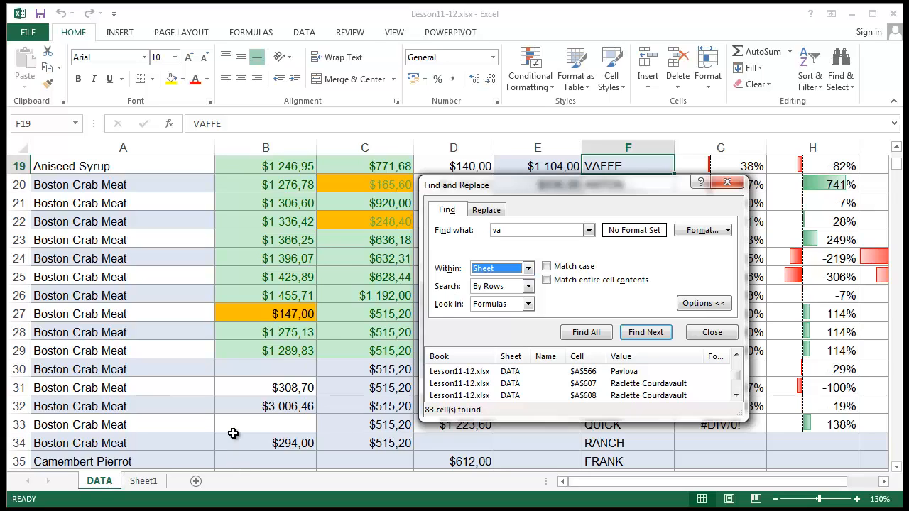
left_click(482, 270)
left_click(482, 271)
left_click(482, 271)
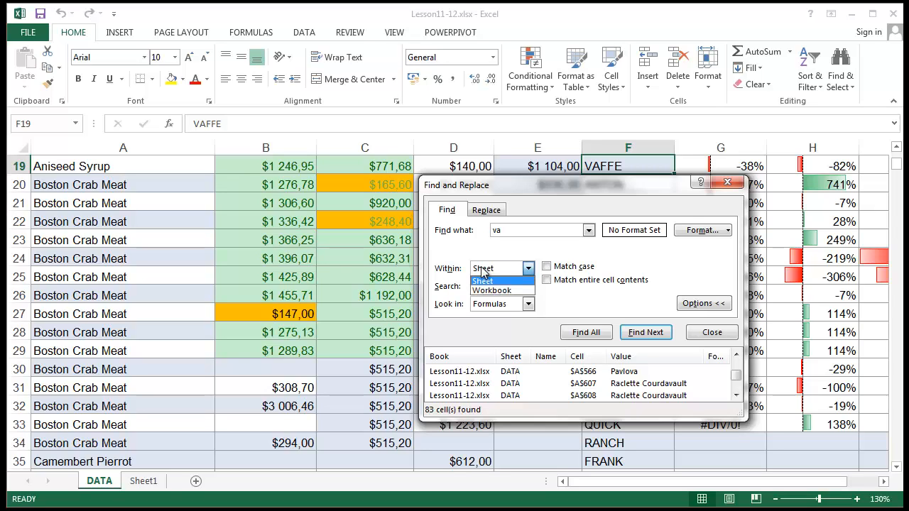
left_click(490, 282)
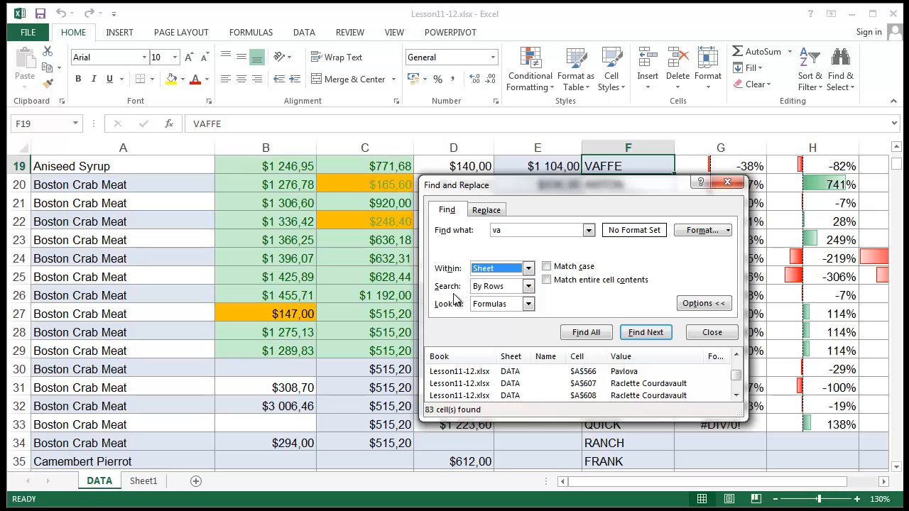
Step: Set the search order to By Columns and go through several successive matches for "va"
left_click(527, 287)
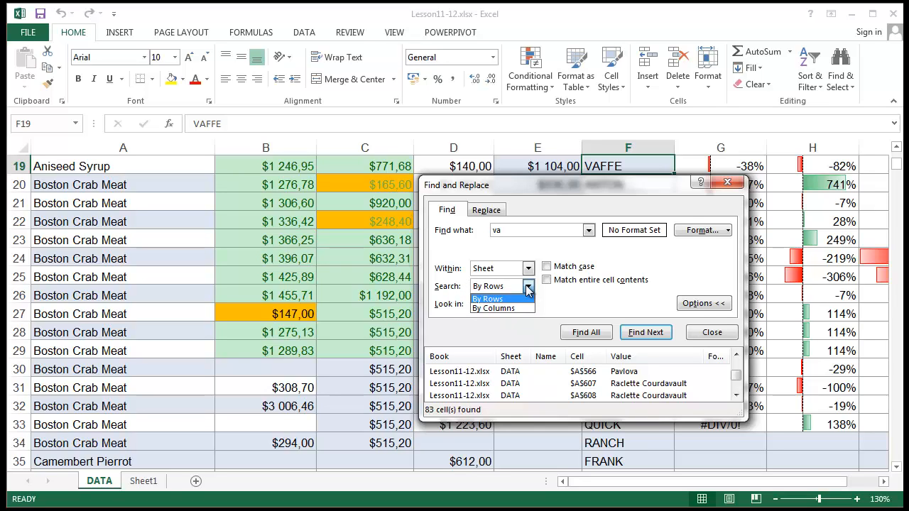
left_click(527, 286)
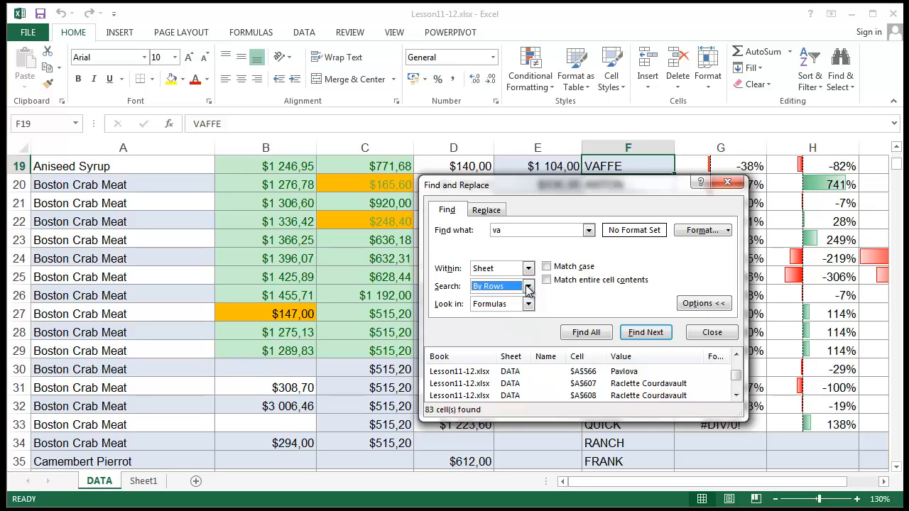
left_click(528, 287)
left_click(515, 310)
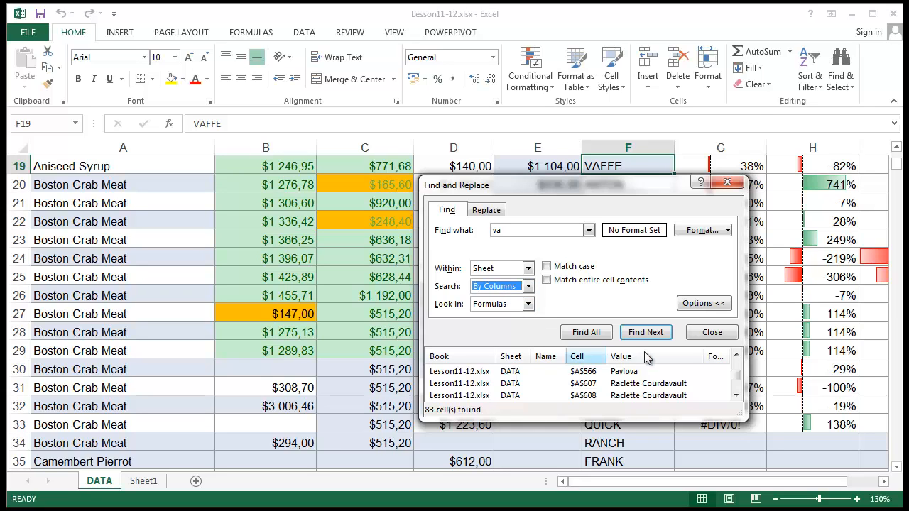
left_click(646, 332)
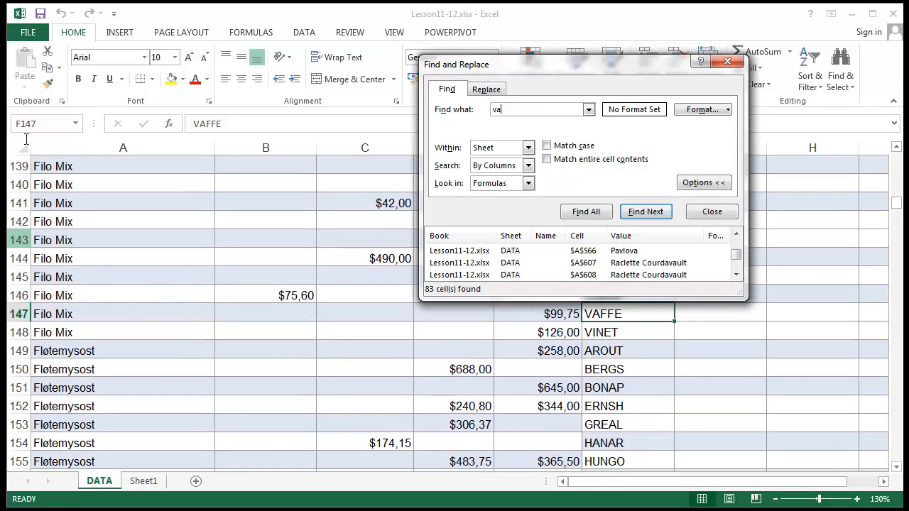
left_click(648, 212)
left_click(647, 212)
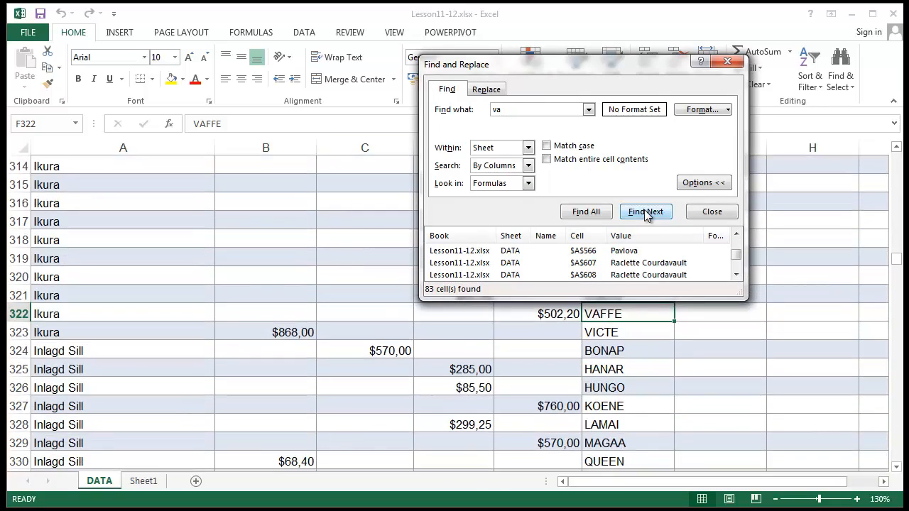
left_click(646, 211)
left_click(650, 211)
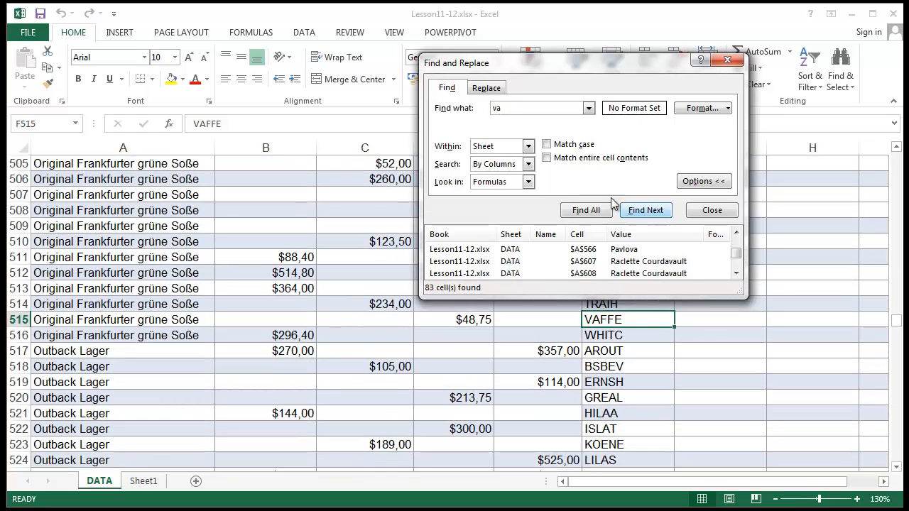
Step: Set the search order to By Rows, find the next match and keep Formulas as the place to look in
left_click(528, 164)
left_click(490, 176)
left_click(646, 211)
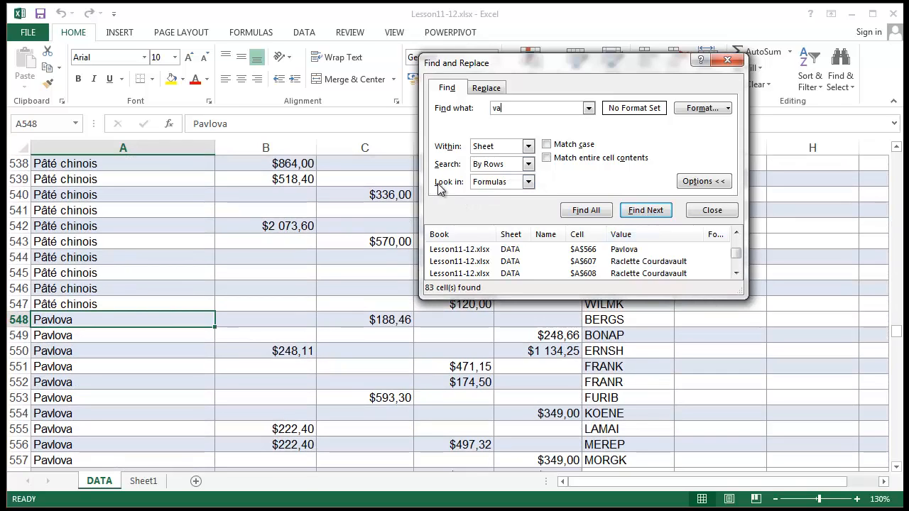
left_click(495, 184)
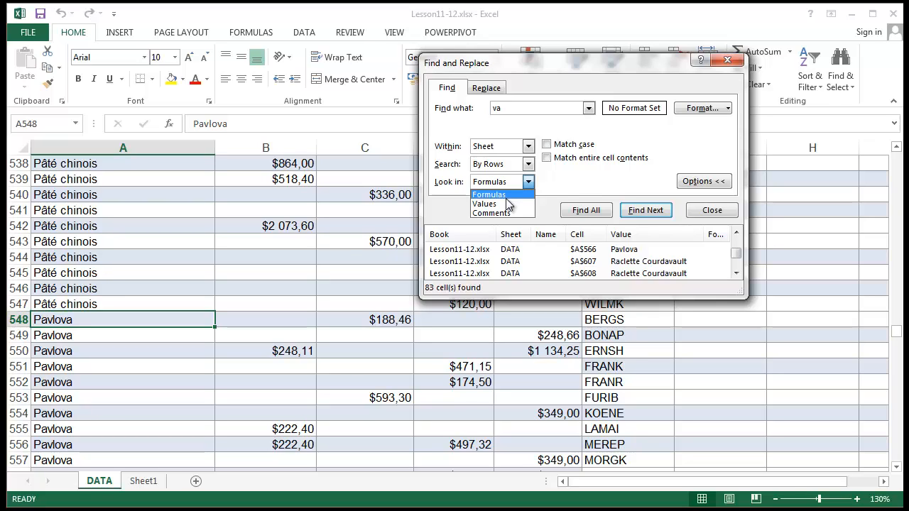
left_click(594, 160)
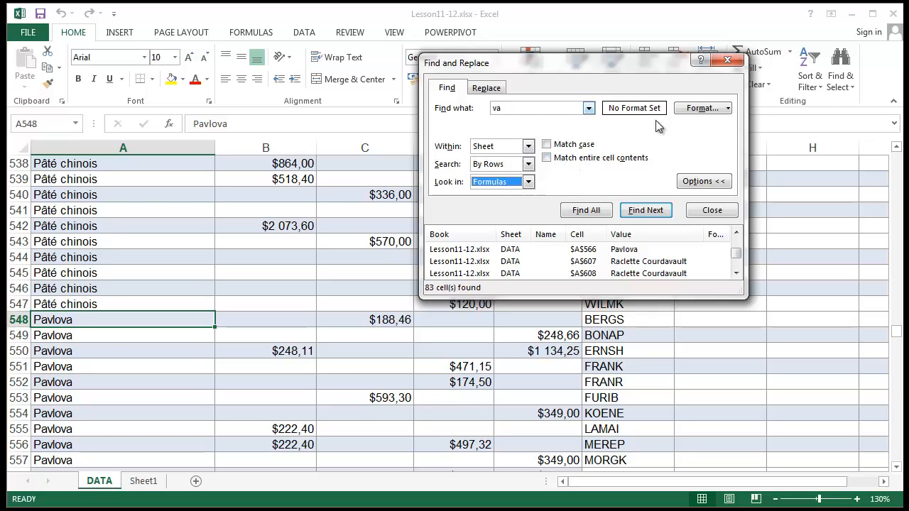
Step: Restrict the search format to the Algerian font and find all cells containing "va" in that format
left_click(727, 112)
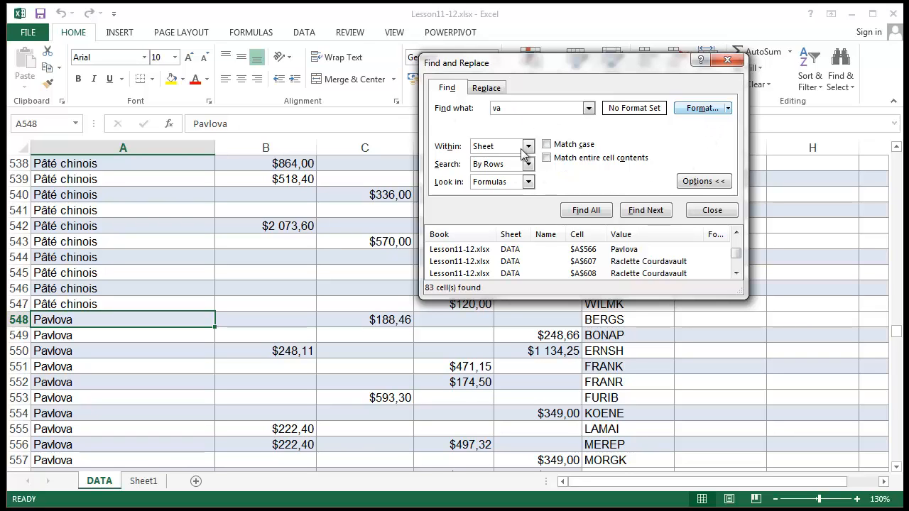
left_click_drag(534, 51, 235, 25)
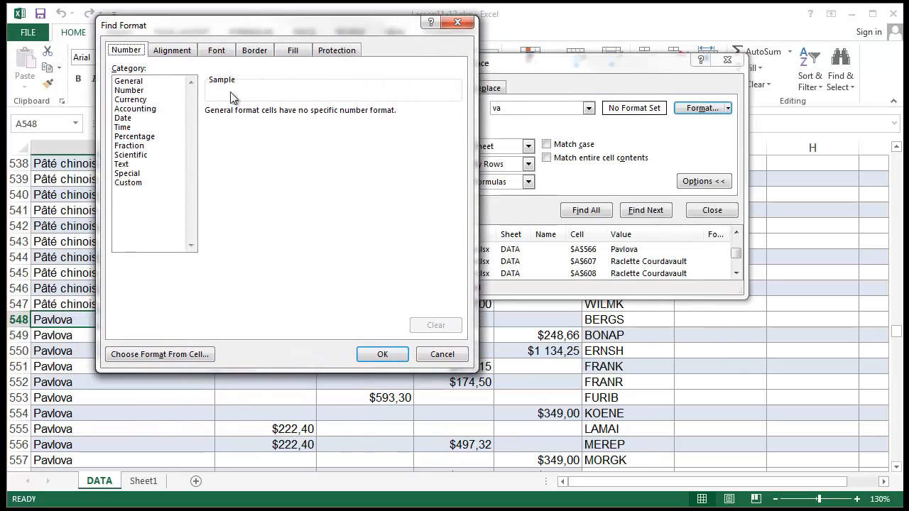
left_click(174, 51)
left_click(215, 50)
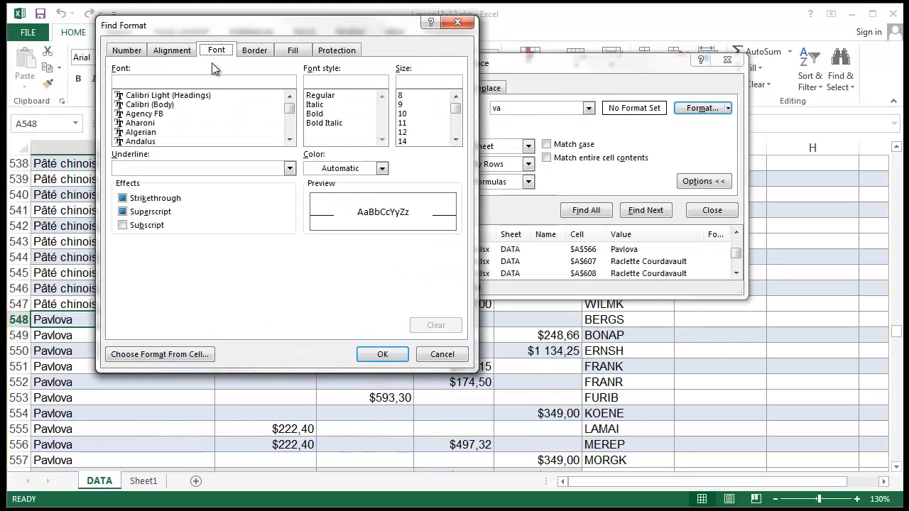
left_click(146, 114)
left_click(145, 132)
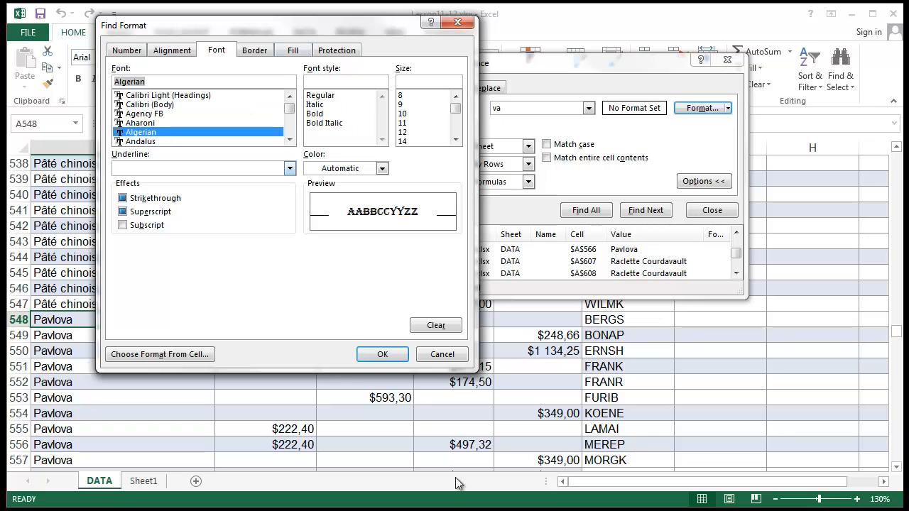
left_click(382, 354)
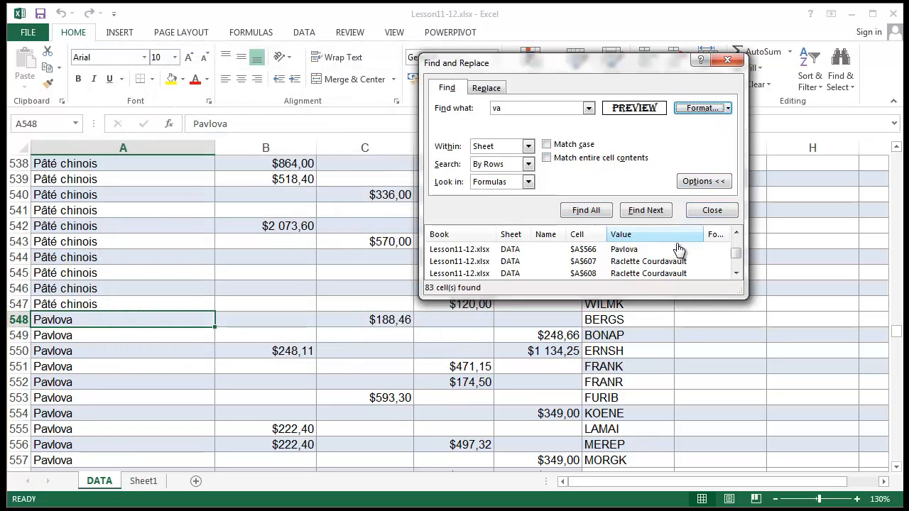
left_click(588, 211)
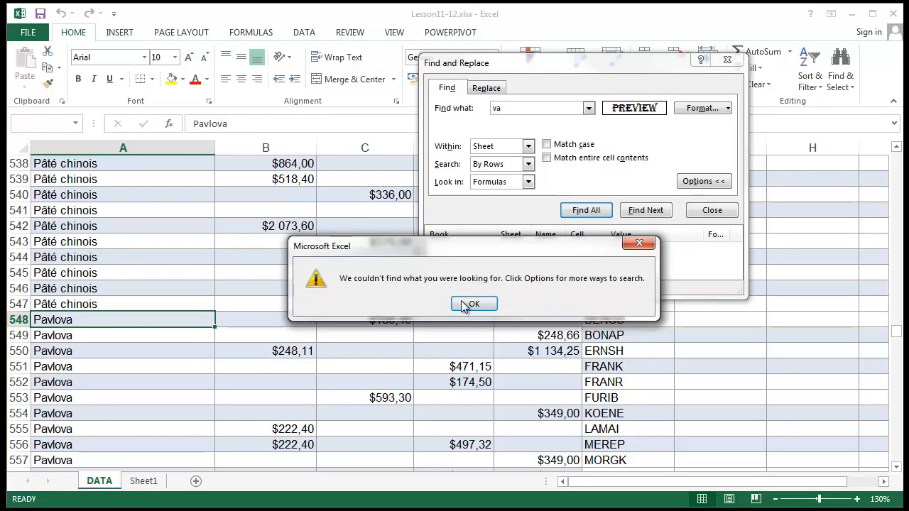
left_click(469, 304)
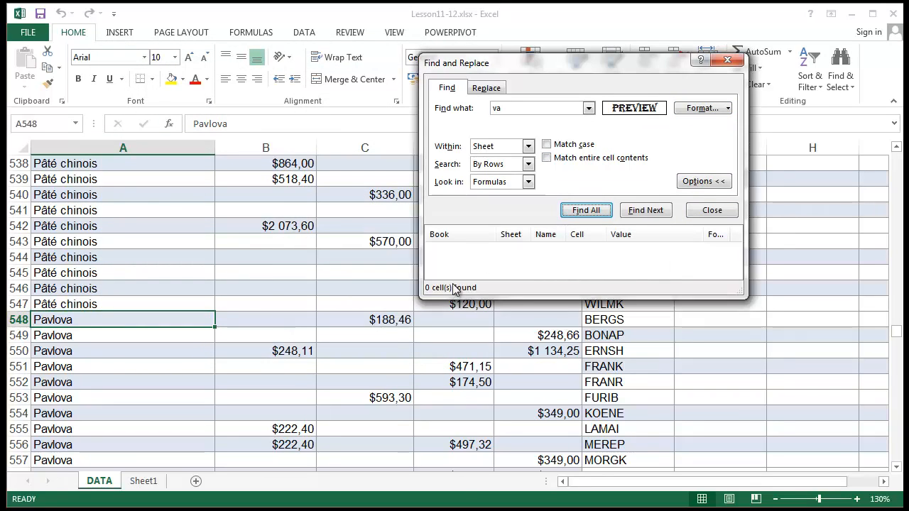
Step: Change the search format to the Calibri (Body) font and find all cells containing "va" in that format
double_click(502, 109)
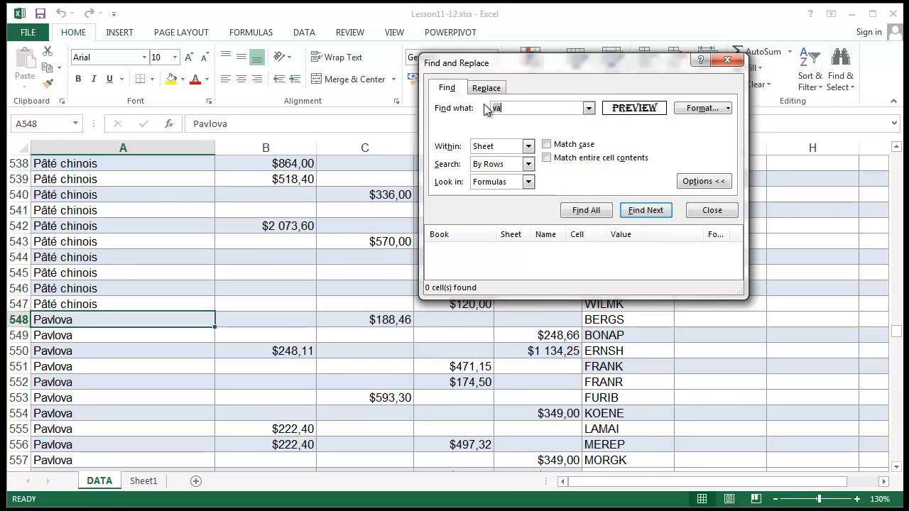
left_click(683, 110)
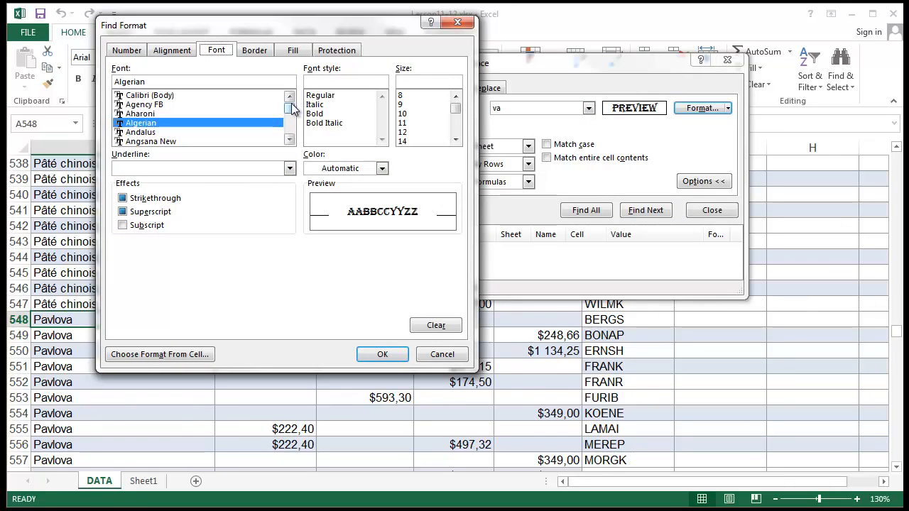
left_click(212, 96)
left_click(382, 354)
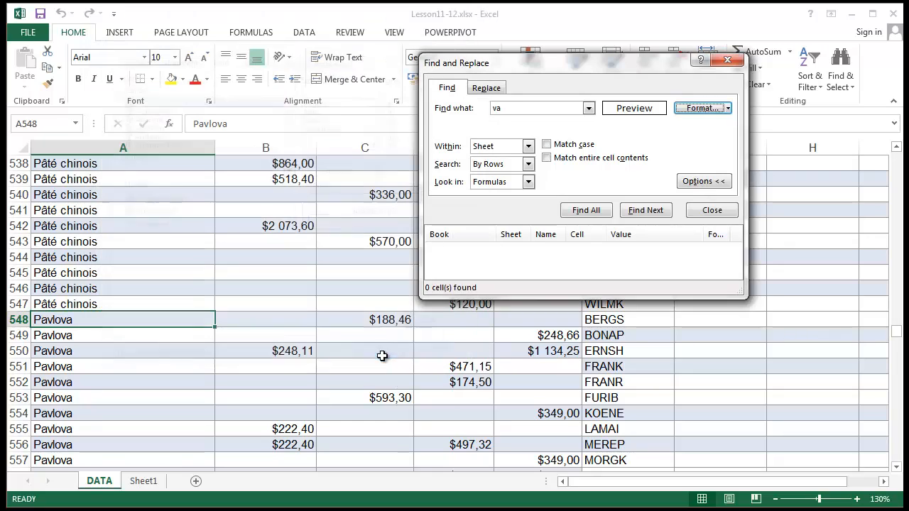
left_click(593, 212)
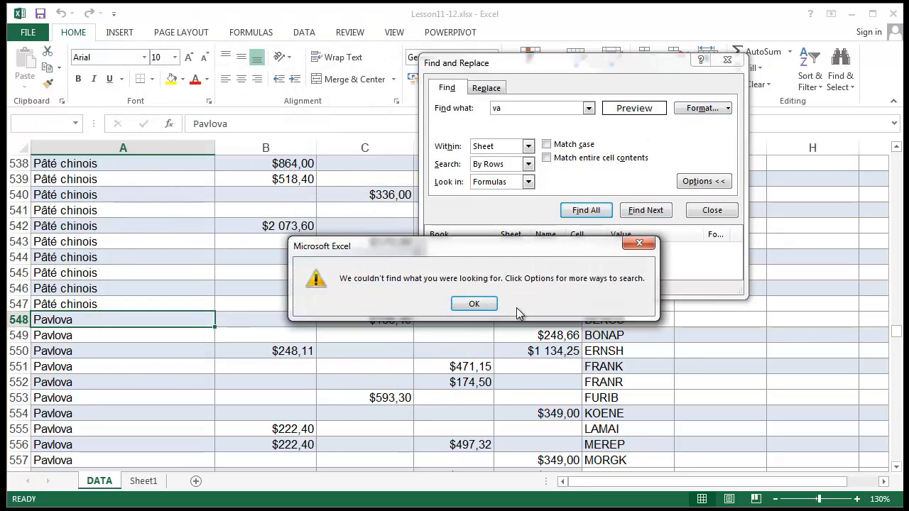
left_click(489, 305)
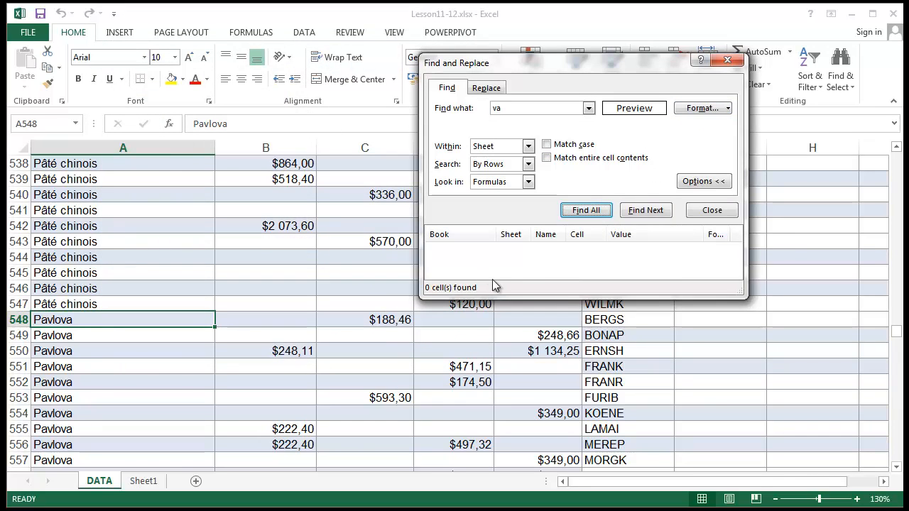
Step: Reopen the Find dialog and repeat the search for "va" in the Calibri format with Find Next and Find All
left_click(700, 210)
left_click(842, 78)
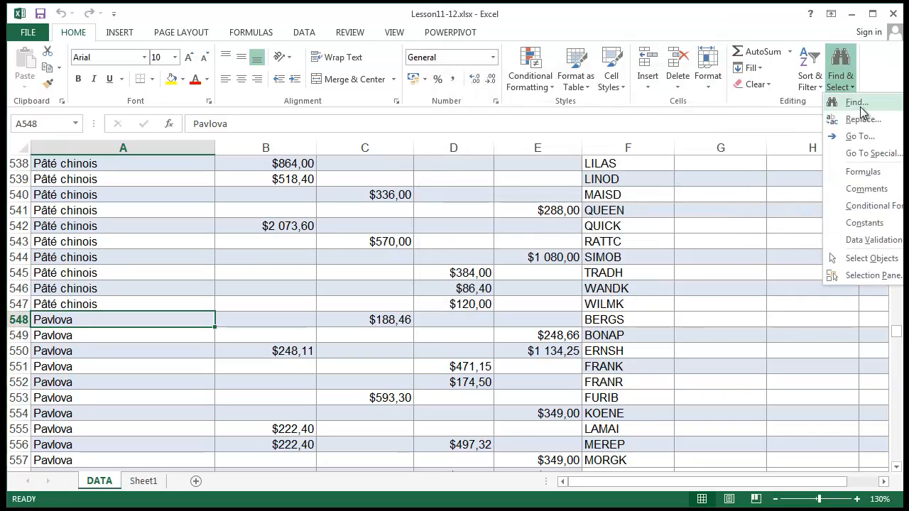
left_click(861, 105)
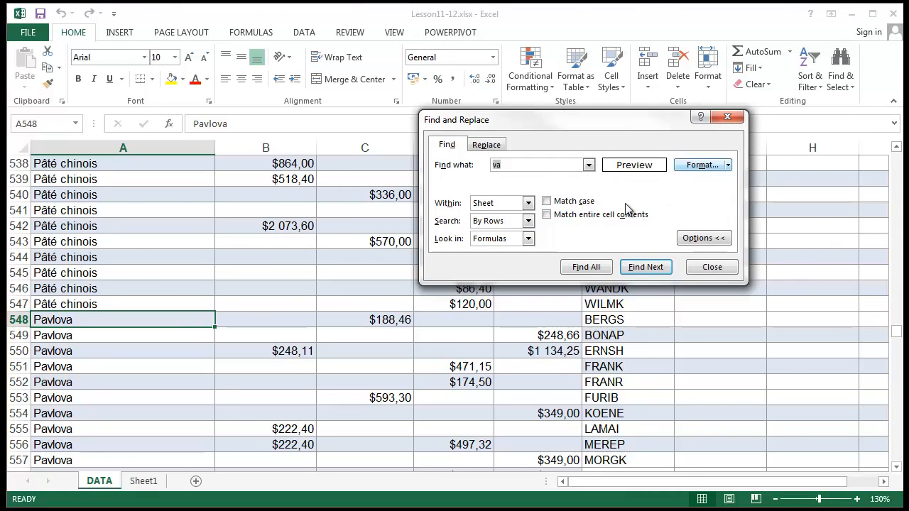
left_click(646, 268)
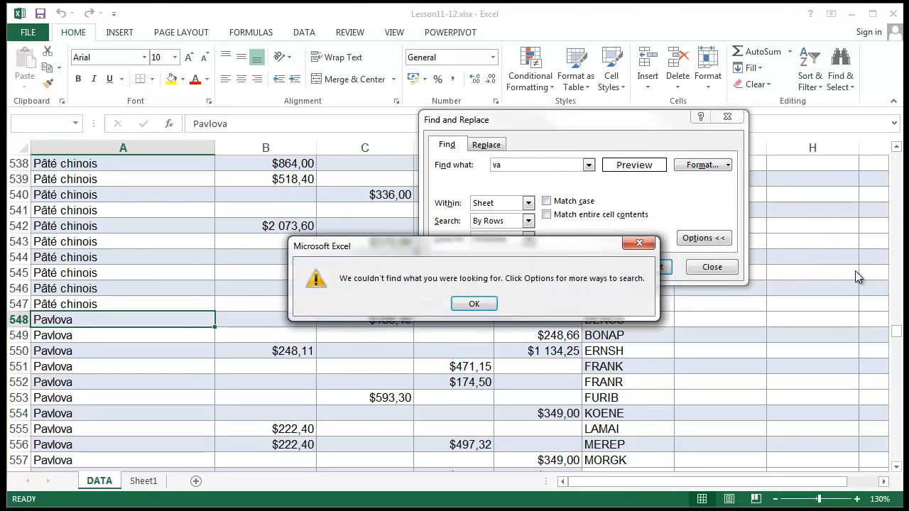
left_click(494, 304)
left_click(586, 269)
left_click(472, 305)
Step: Change the search format to the Calibri Light (Headings) font and find all cells containing "va"
left_click(719, 168)
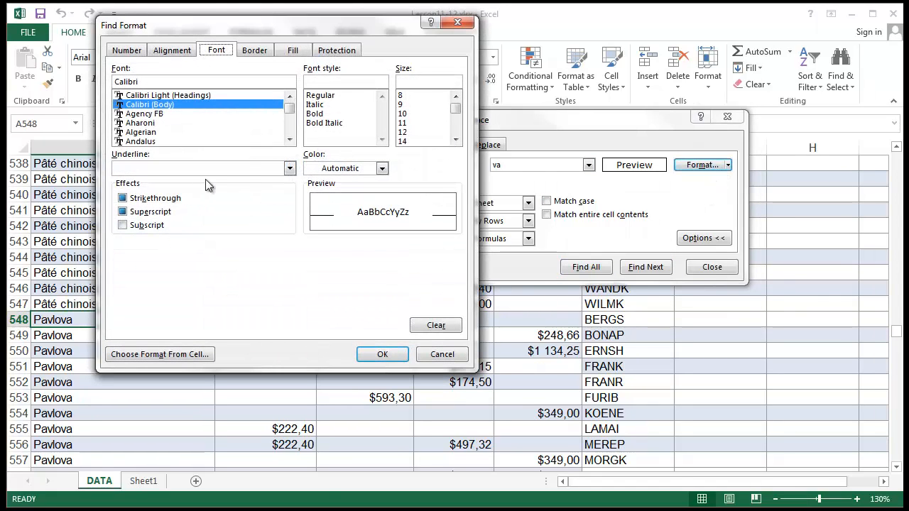
left_click(190, 96)
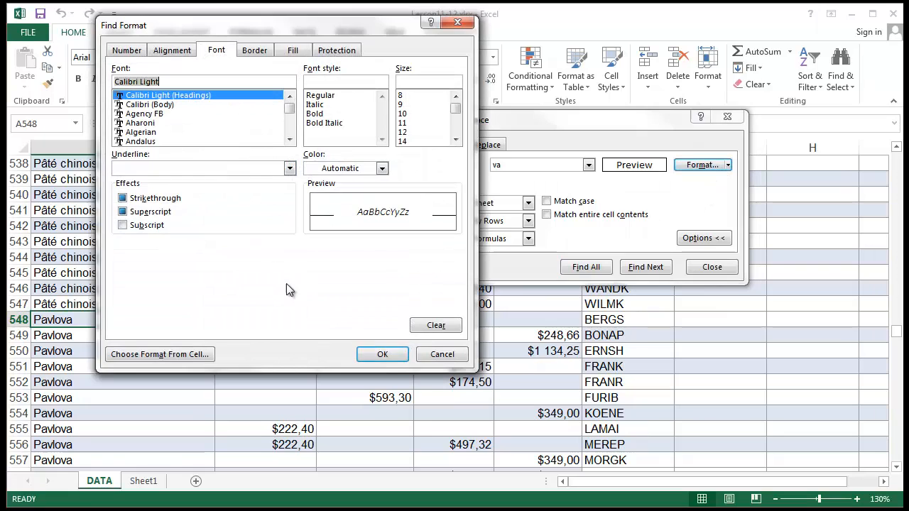
left_click(382, 355)
left_click(586, 267)
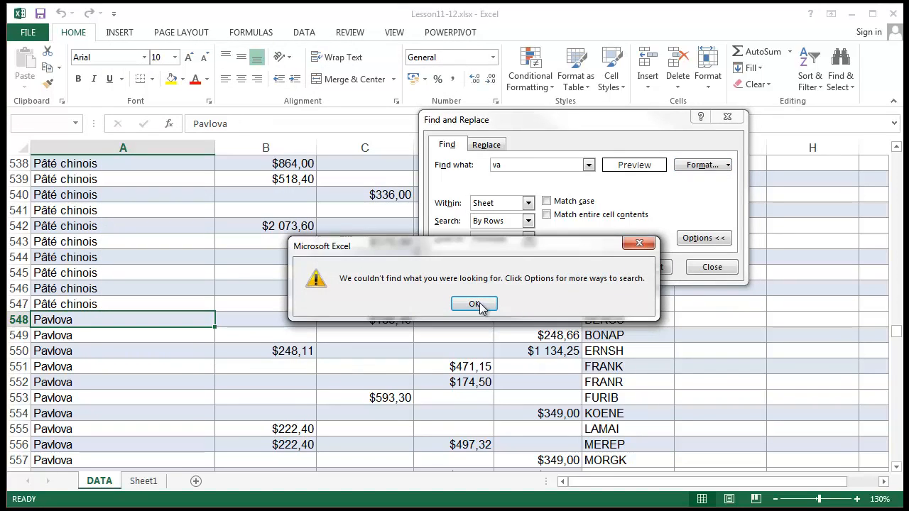
left_click(473, 305)
left_click(490, 145)
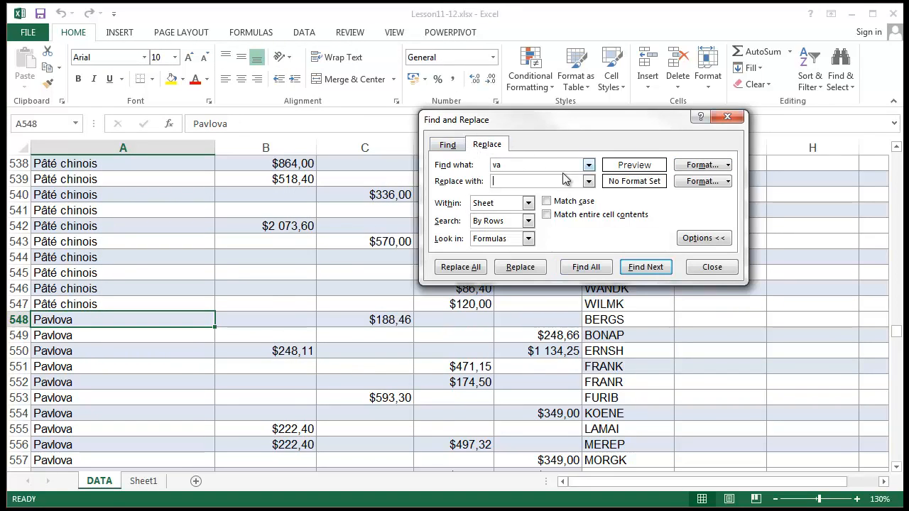
left_click(446, 144)
left_click(719, 169)
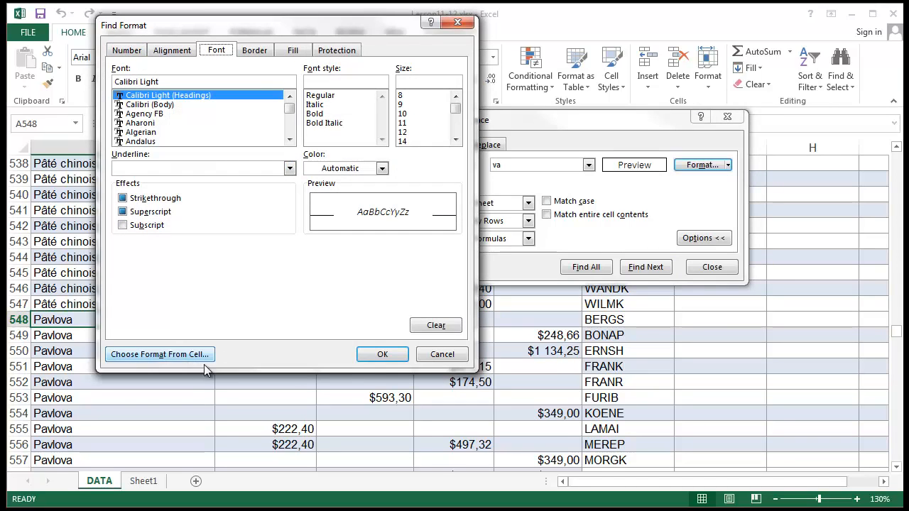
left_click(441, 354)
Step: Clear the find format and search the sheet for "va" with Find Next and Find All
left_click(728, 167)
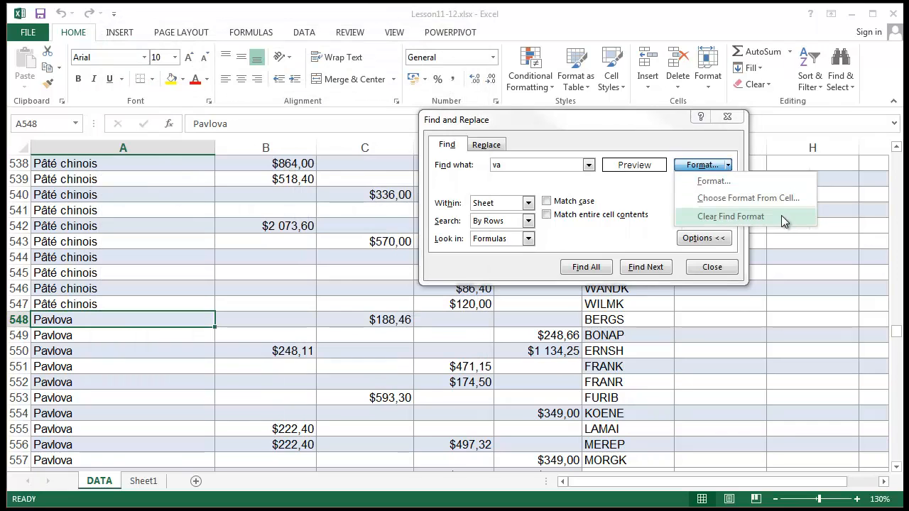
left_click(731, 216)
left_click(646, 267)
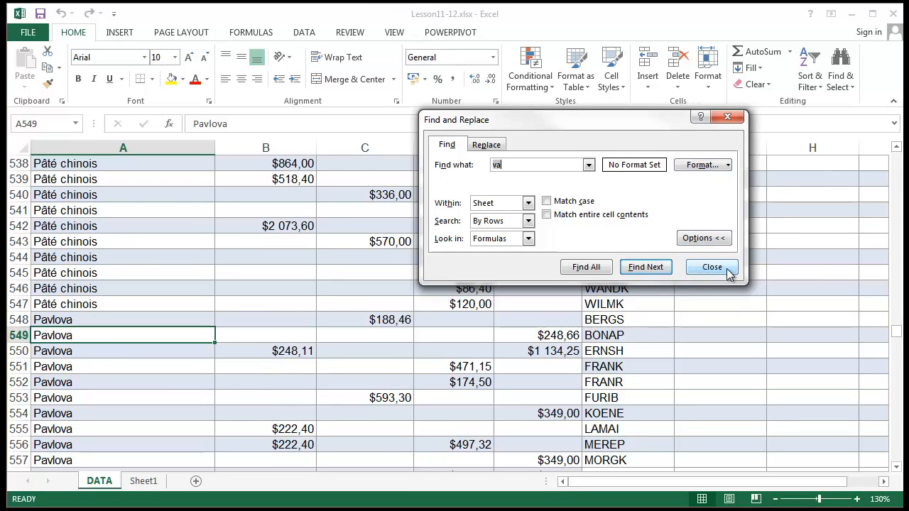
left_click(592, 269)
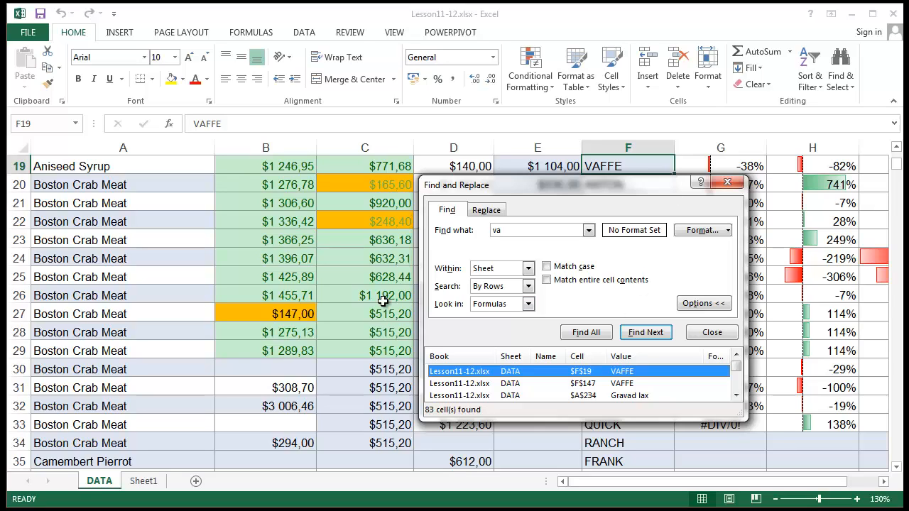
left_click(569, 267)
left_click(566, 281)
left_click(569, 269)
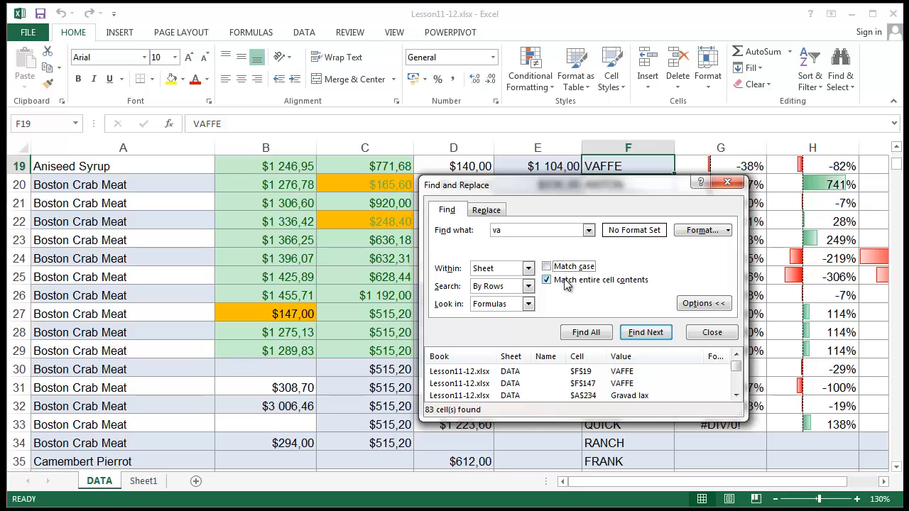
left_click(567, 280)
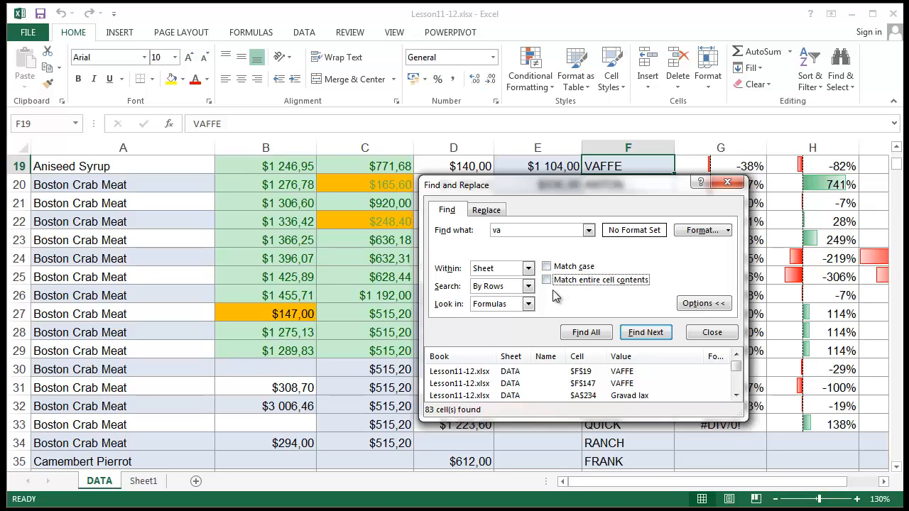
Step: Turn on Match entire cell contents and find all cells that consist only of "va"
left_click(568, 281)
left_click(530, 229)
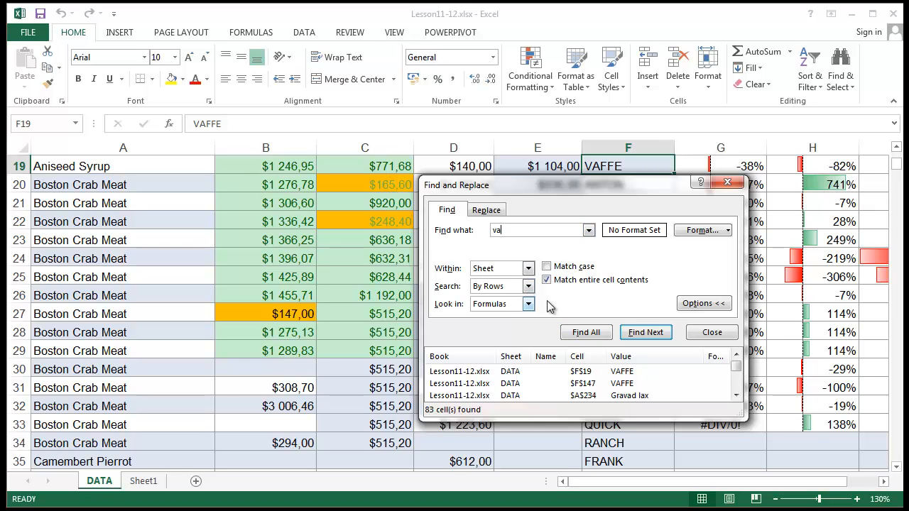
left_click(594, 333)
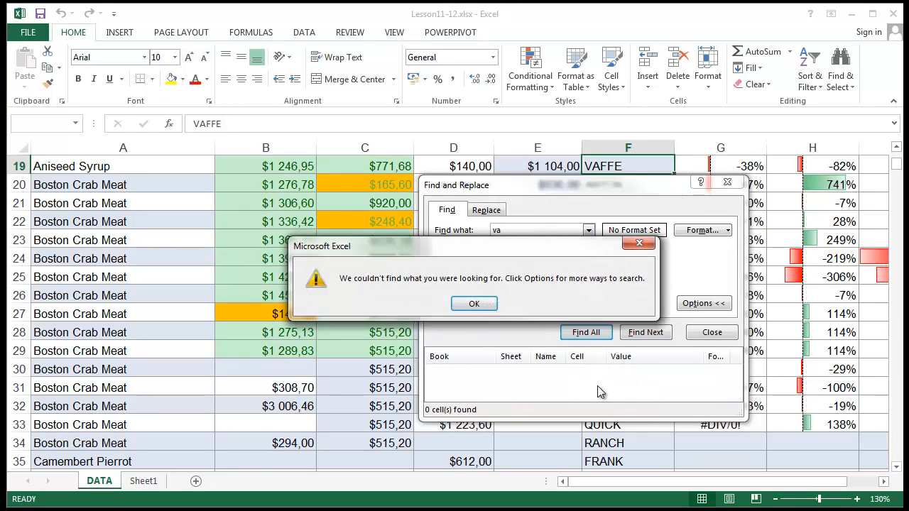
left_click(475, 306)
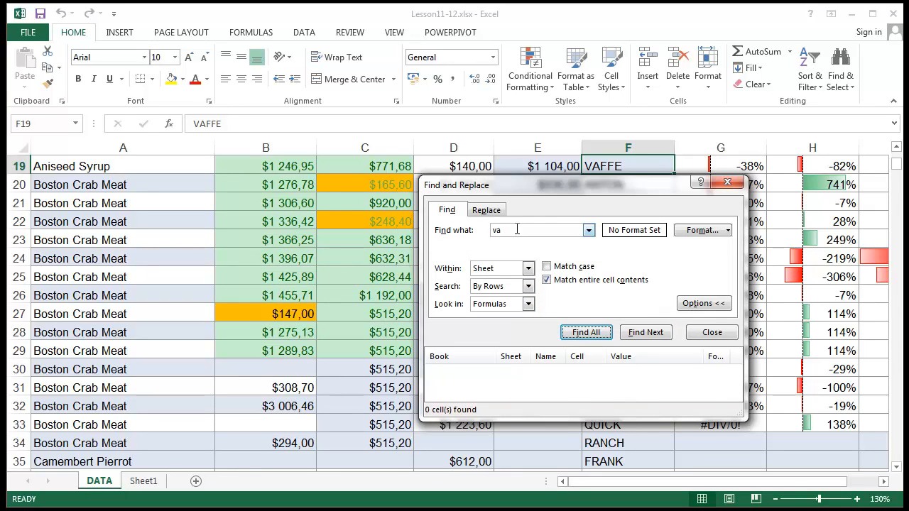
Step: Find all cells containing "va" without matching entire cell contents, and turn on Match case
double_click(517, 229)
left_click(512, 228)
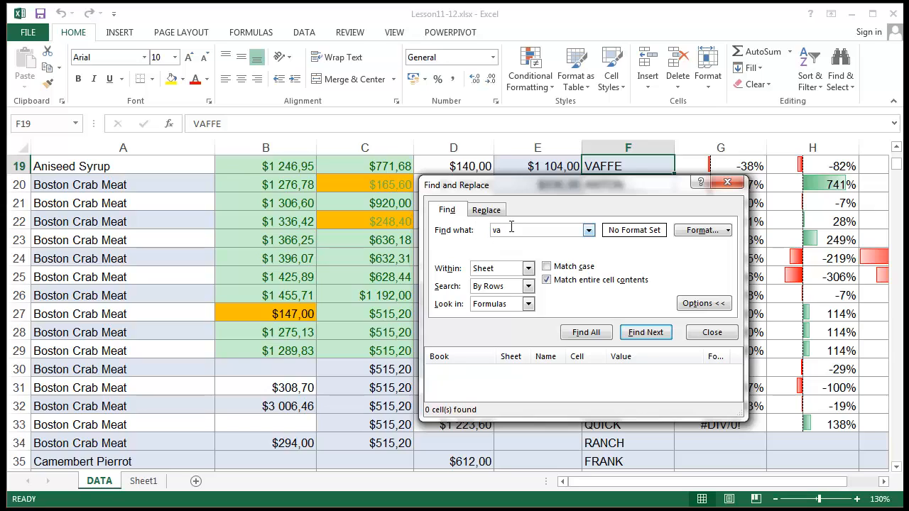
left_click_drag(512, 228, 480, 236)
left_click(545, 281)
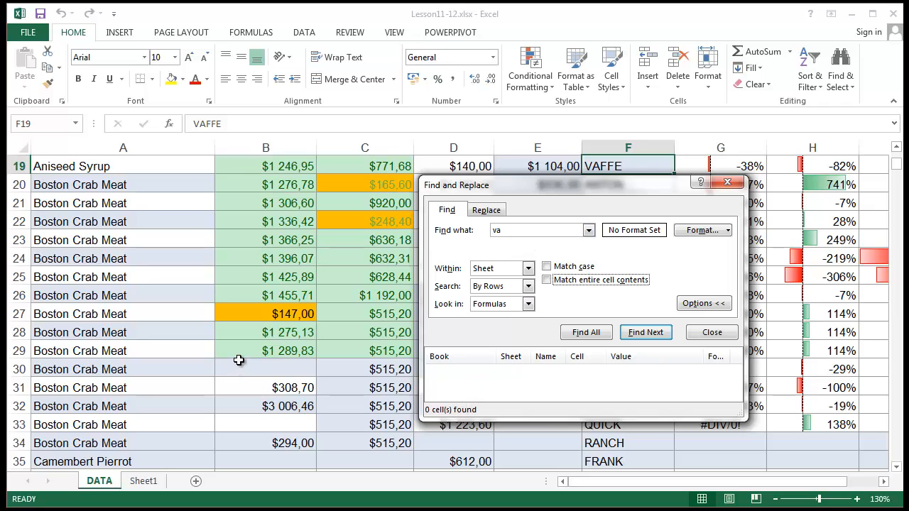
key("Return")
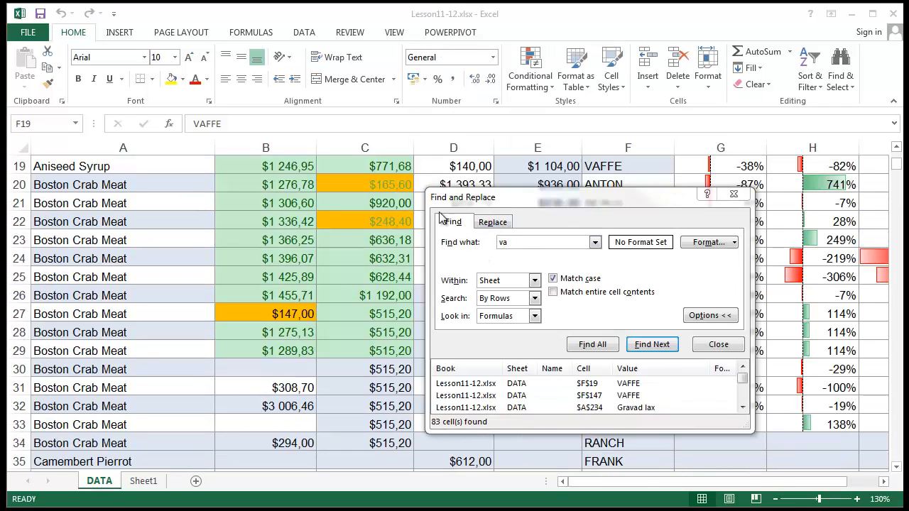
Step: Set up a replacement of "VAFFE" with "EFFAV" in the sheet, keeping Formulas as the place to look in
left_click(493, 221)
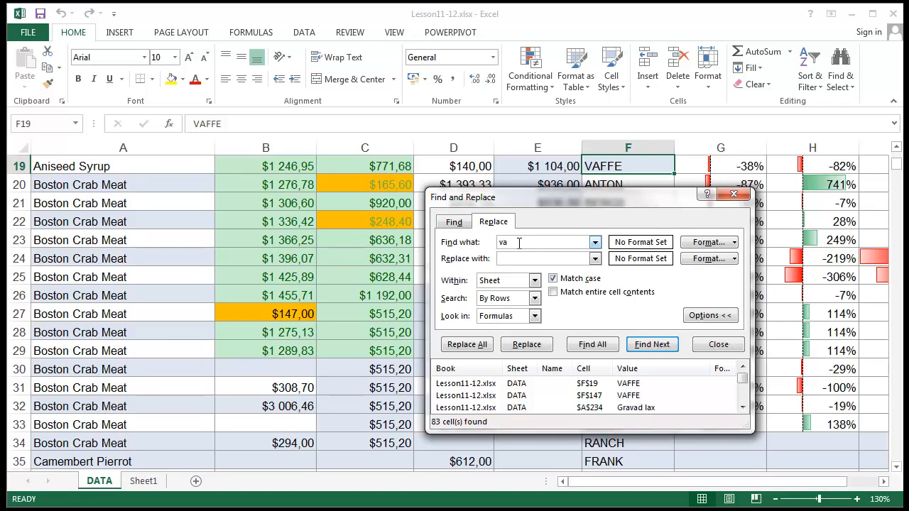
left_click_drag(520, 243, 471, 246)
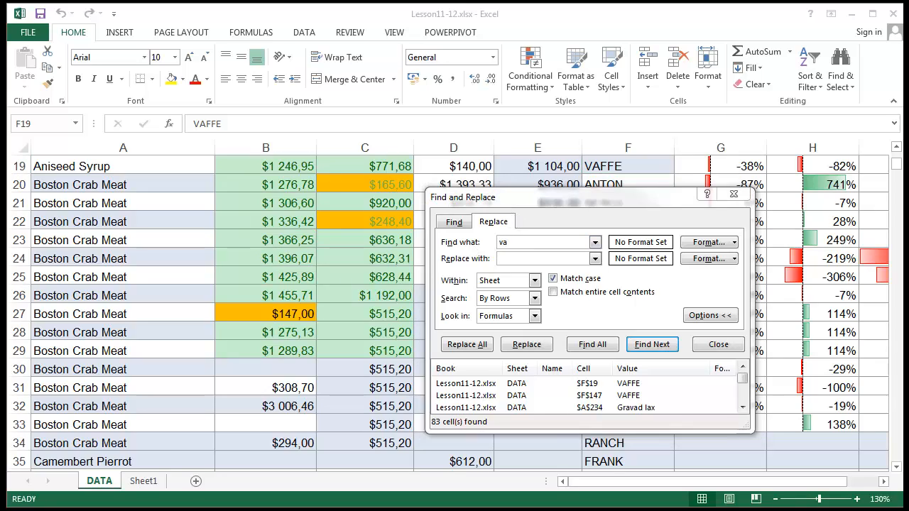
left_click(527, 244)
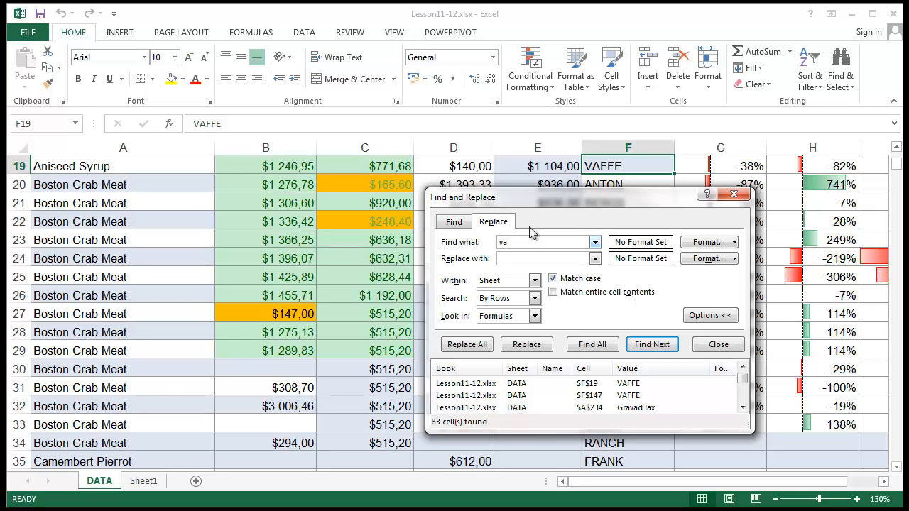
left_click_drag(547, 198, 608, 196)
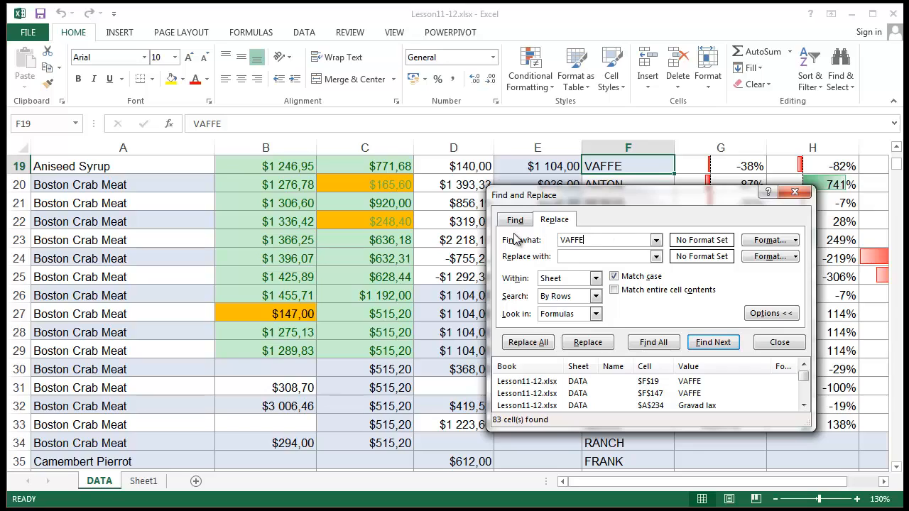
left_click(593, 242)
left_click(568, 314)
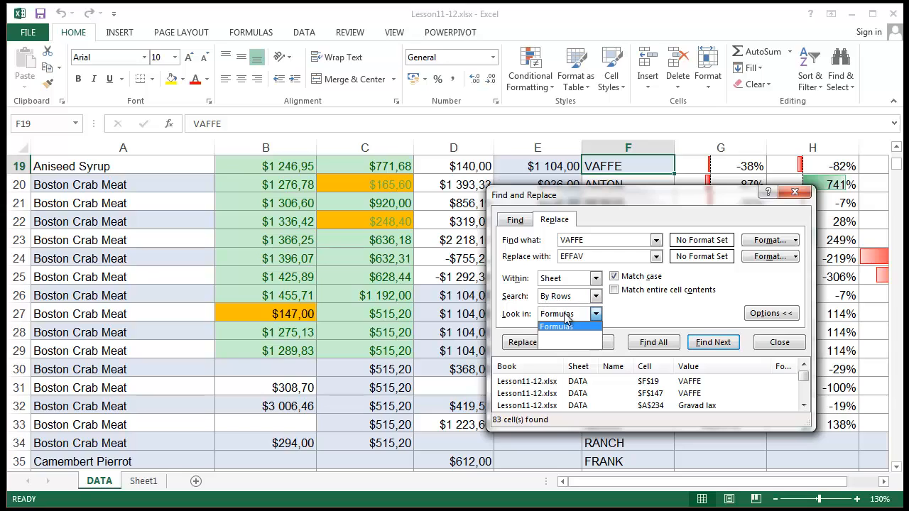
left_click(570, 315)
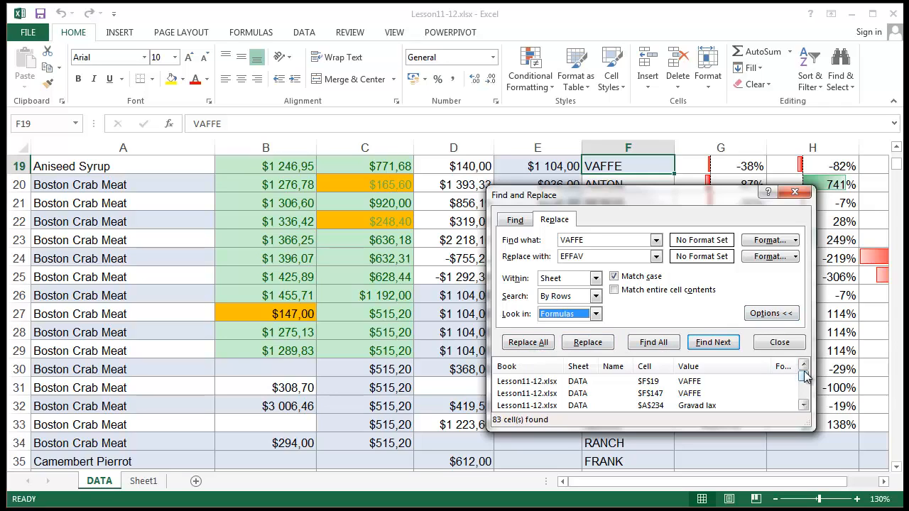
Step: Find all cells containing "VAFFE" and look through the list of matching cells
left_click(671, 344)
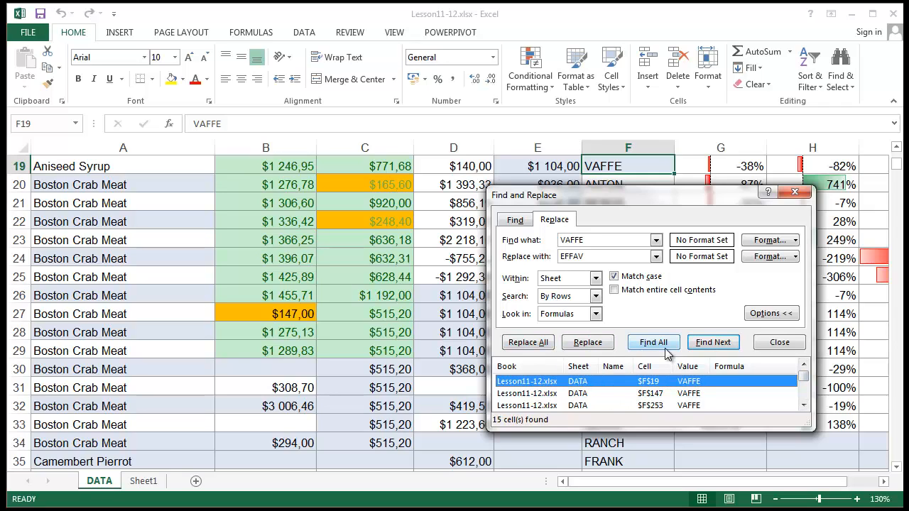
left_click(803, 405)
left_click(803, 406)
left_click(803, 405)
left_click(804, 405)
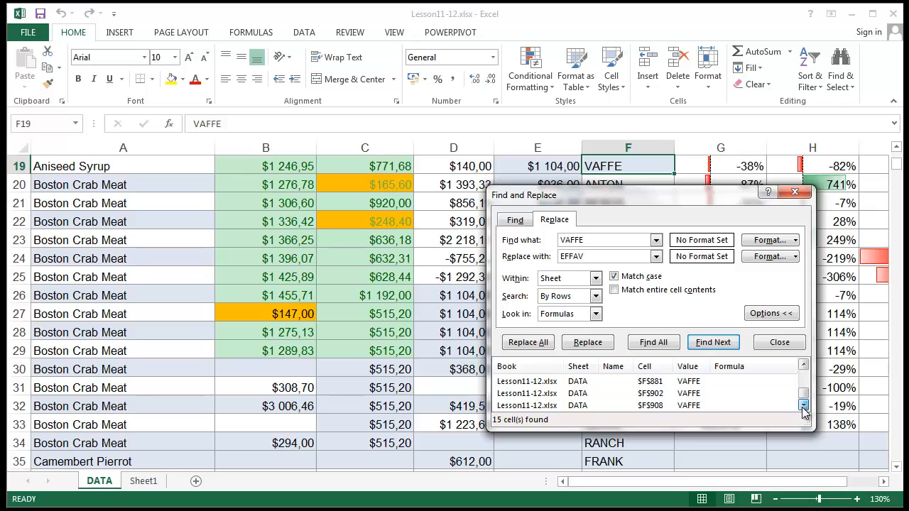
left_click_drag(804, 394, 805, 375)
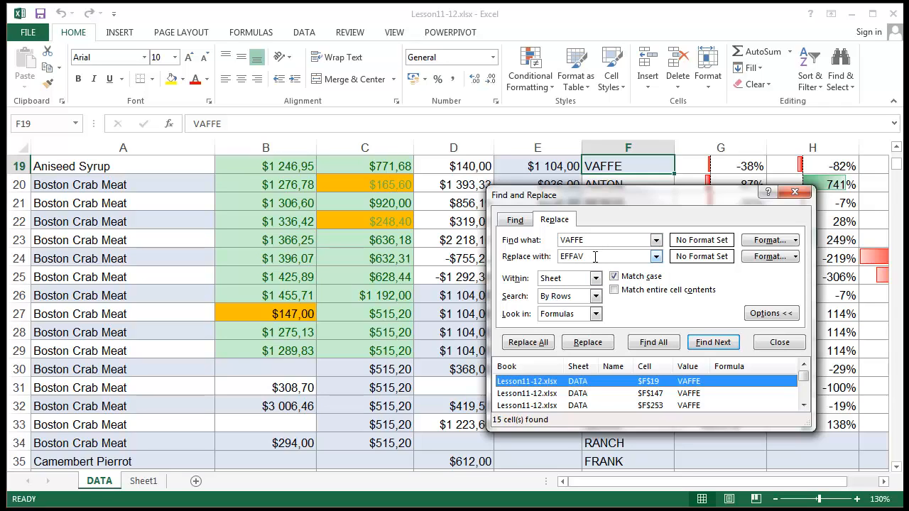
left_click_drag(662, 193, 662, 216)
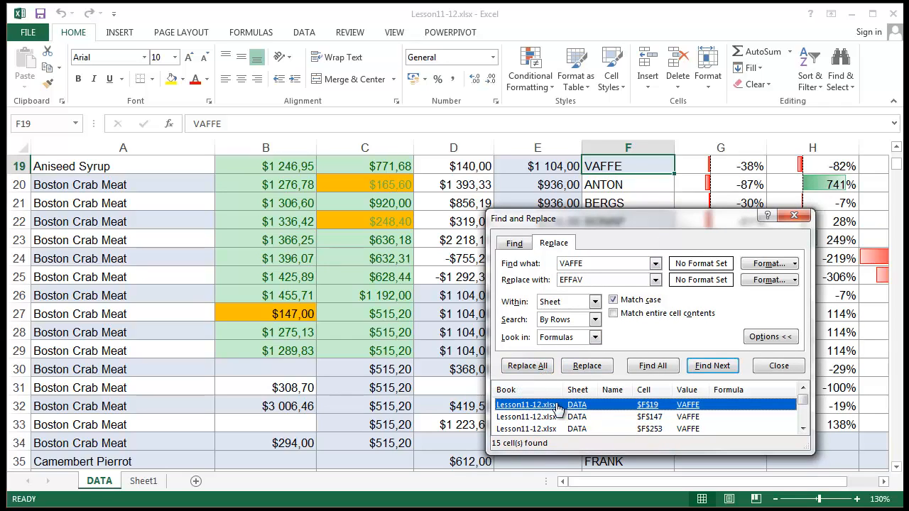
left_click(803, 428)
left_click(803, 428)
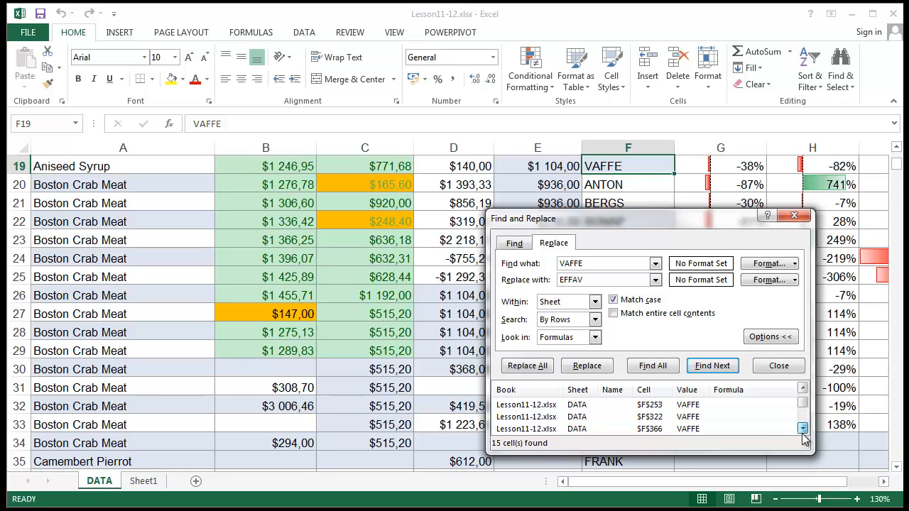
Step: Examine the list of cells found for "VAFFE" from its first entry to its last
left_click(803, 428)
left_click(803, 428)
left_click(803, 429)
left_click(803, 429)
left_click(803, 428)
left_click(803, 429)
left_click(803, 428)
left_click(803, 429)
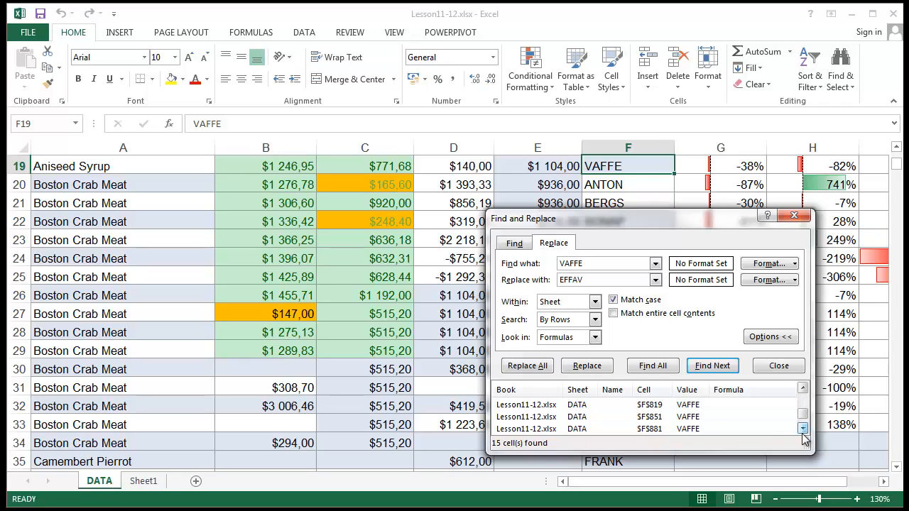
left_click(803, 428)
left_click(802, 429)
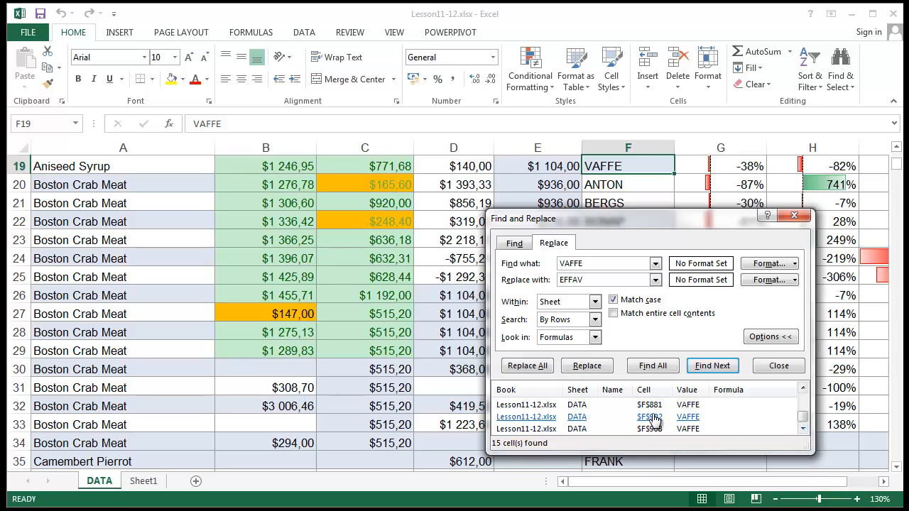
left_click_drag(804, 417, 803, 397)
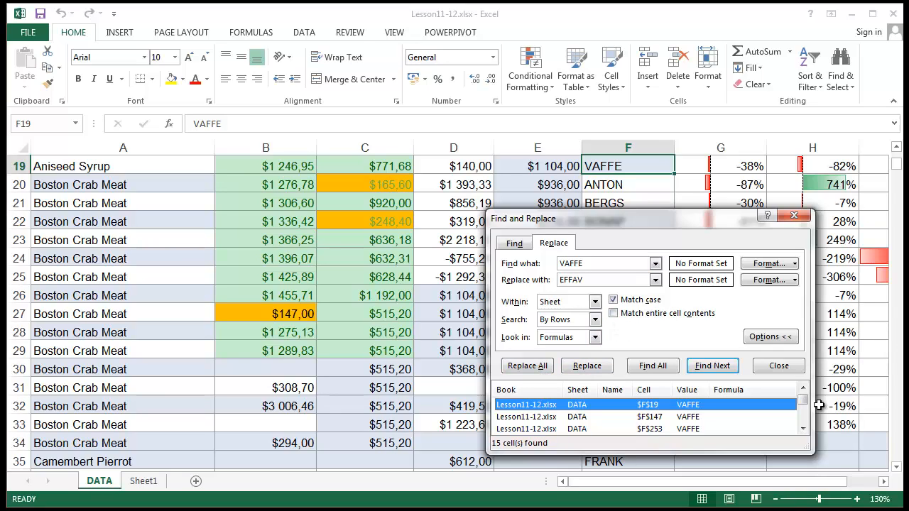
left_click_drag(804, 406, 801, 436)
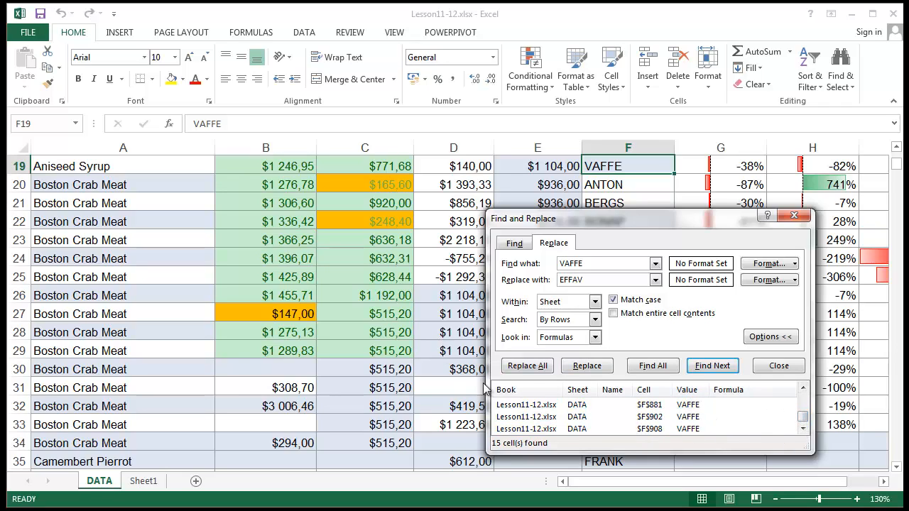
Step: Replace all occurrences of "VAFFE" with "EFFAV" in the sheet and close Find and Replace
left_click(529, 366)
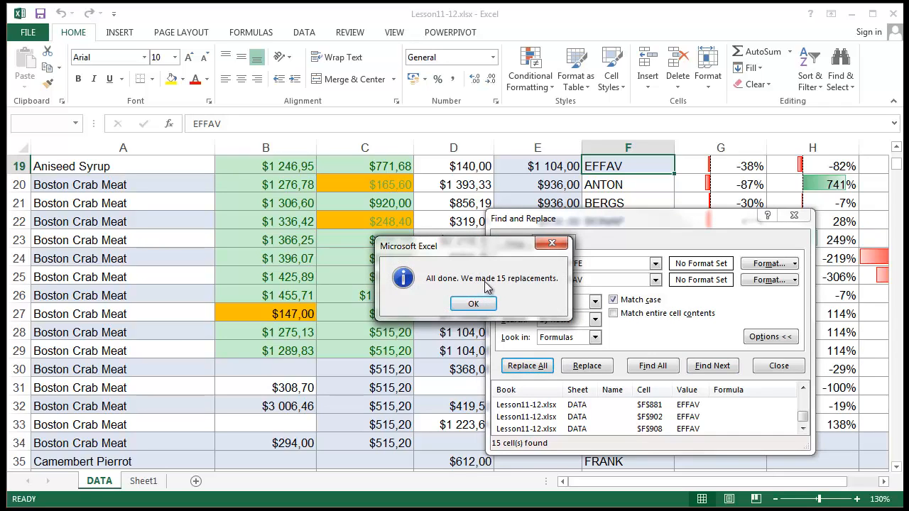
left_click(470, 305)
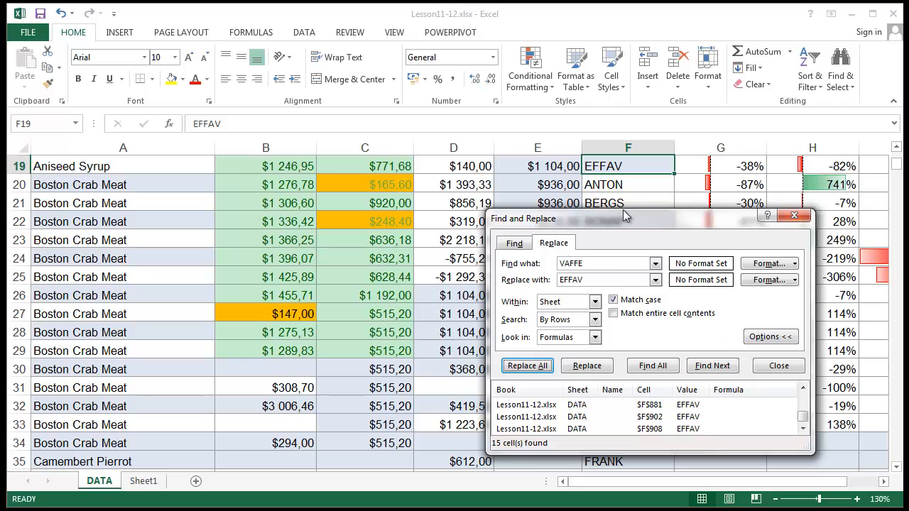
left_click(794, 215)
left_click(655, 260)
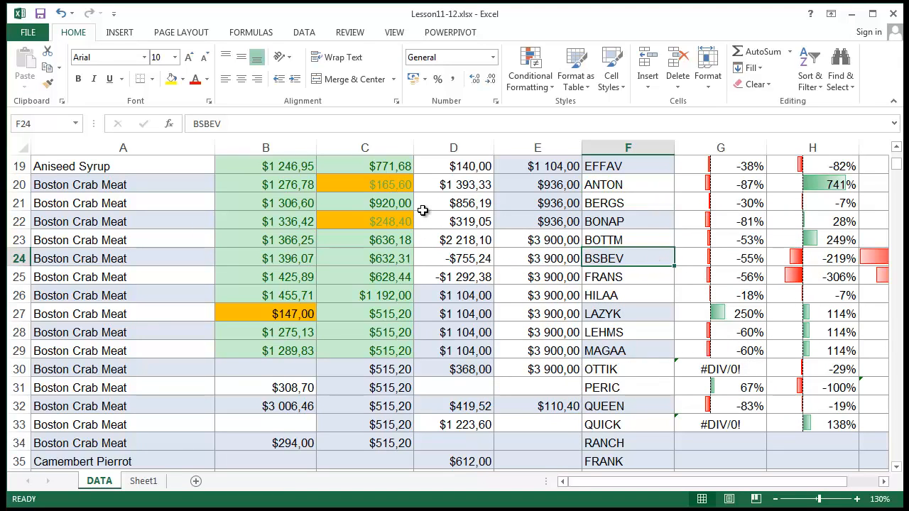
left_click(421, 239)
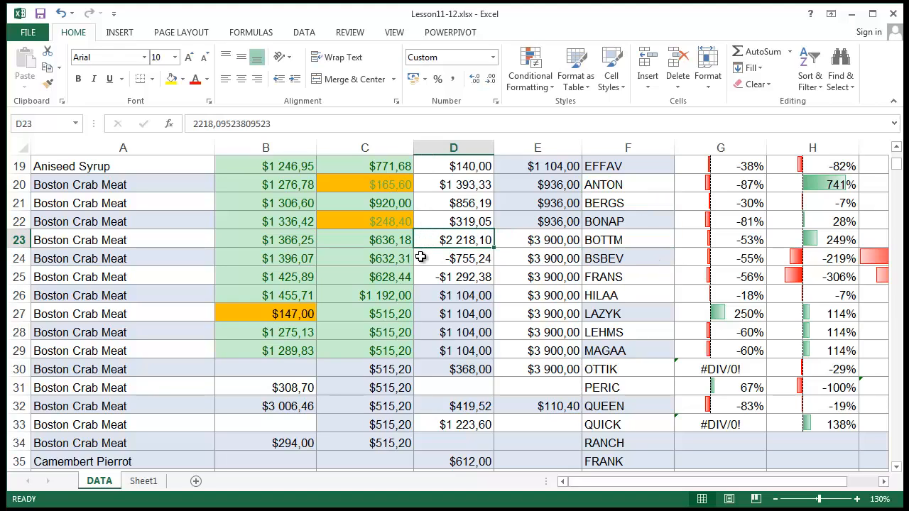
key("ctrl+f")
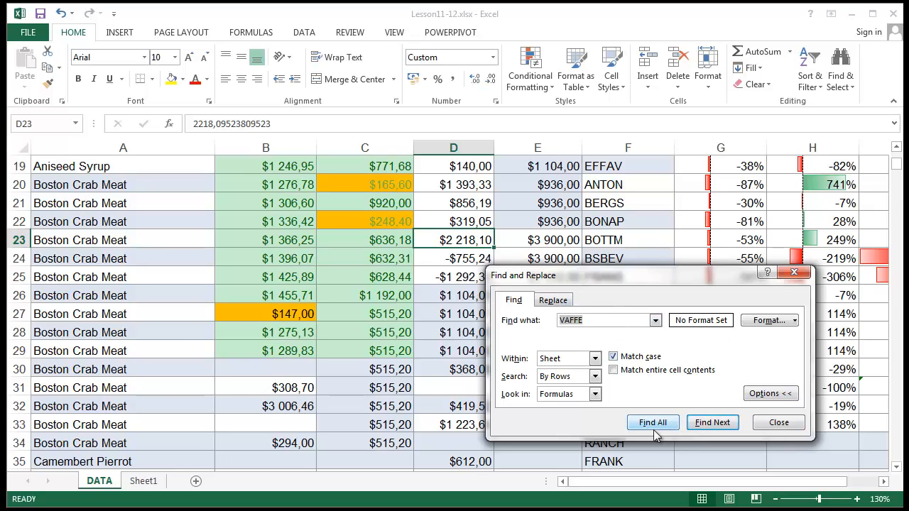
left_click(774, 423)
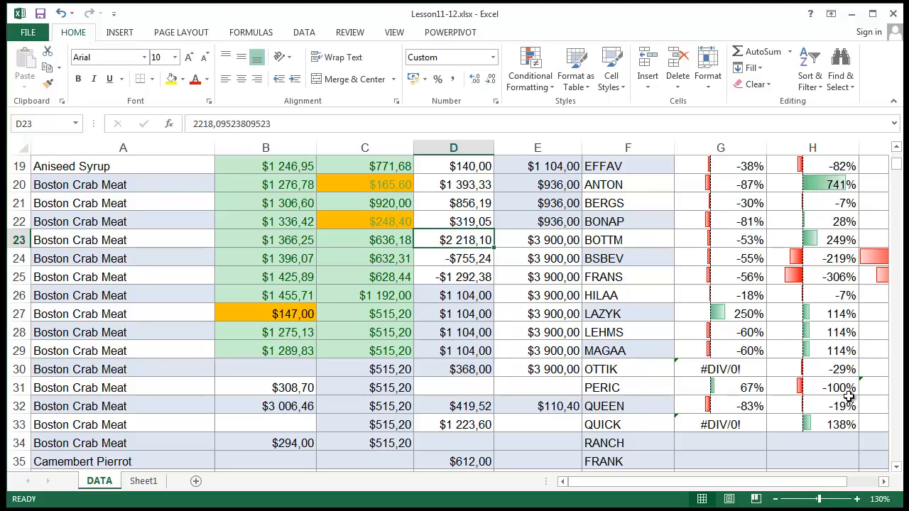
left_click(809, 71)
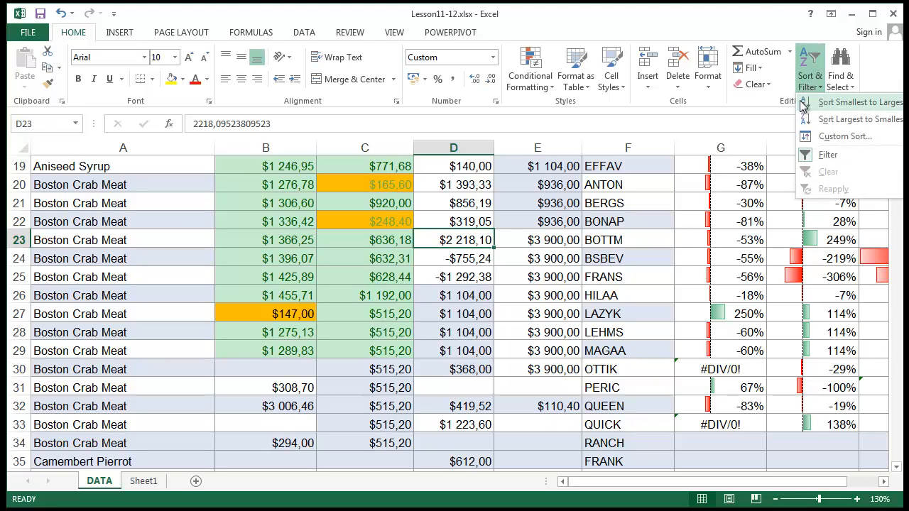
left_click(739, 115)
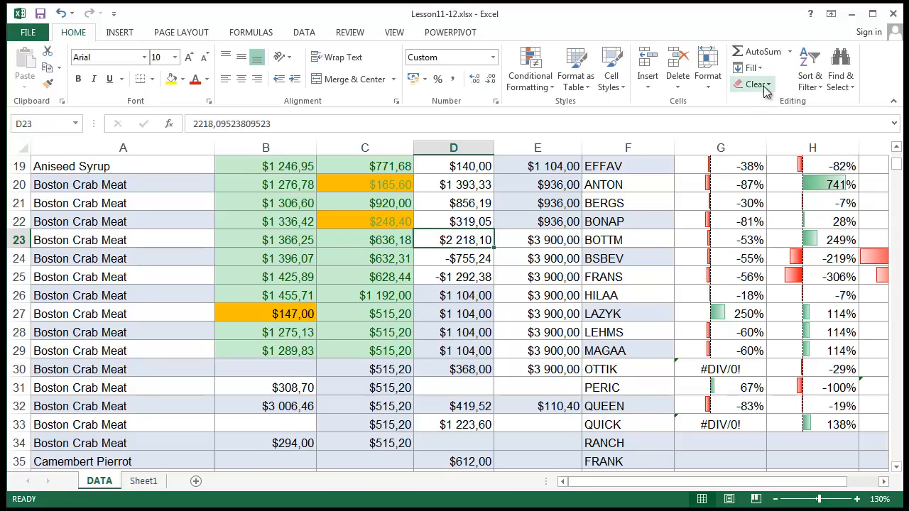
left_click(777, 60)
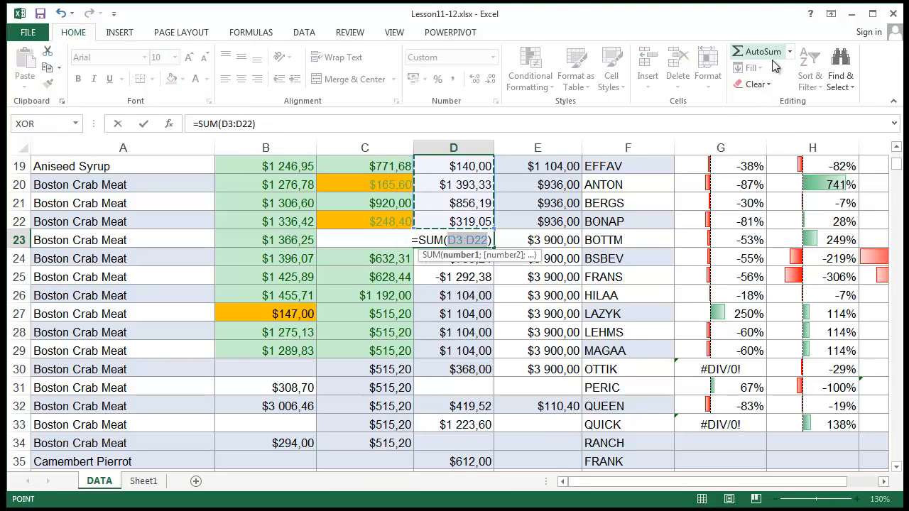
key("BackSpace")
key("Escape")
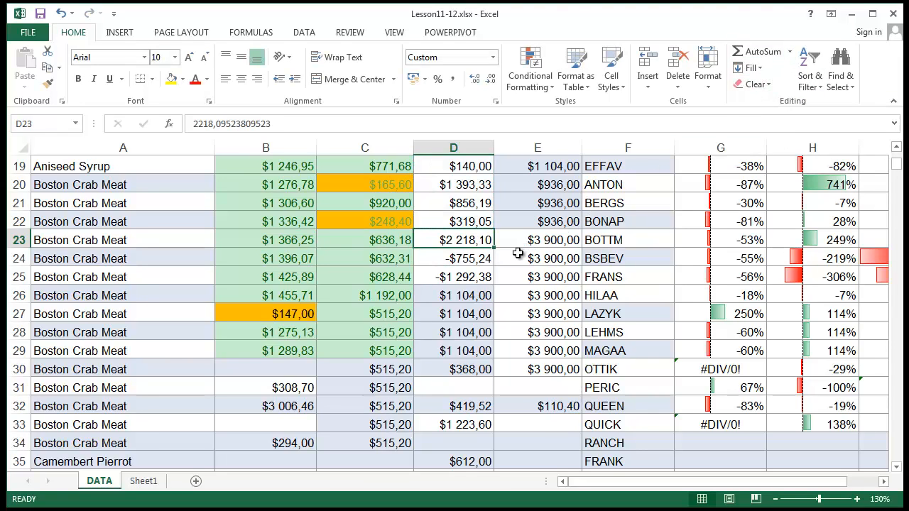
Step: Apply the AutoSum functions Sum and Average to the Qtr 2 values from C3 down to C19
left_click(518, 254)
scroll(518, 263, "up", 4)
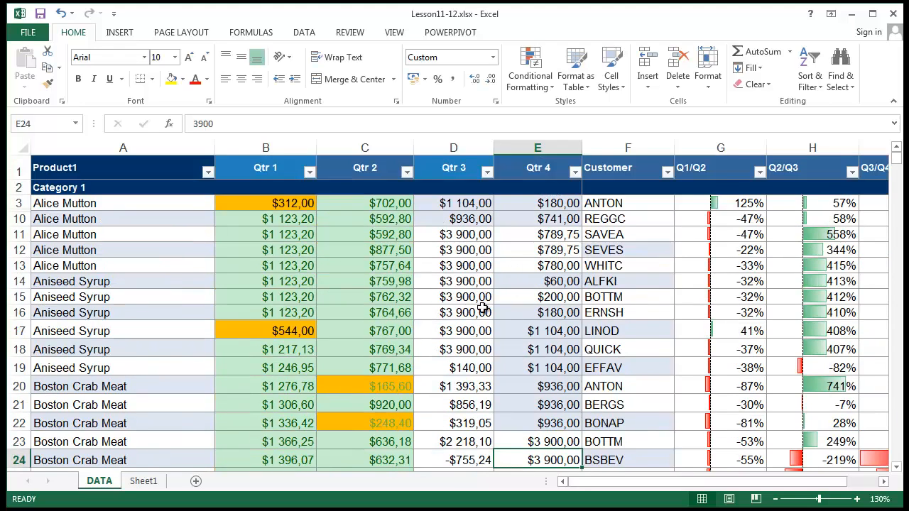
left_click_drag(357, 203, 350, 364)
left_click(764, 52)
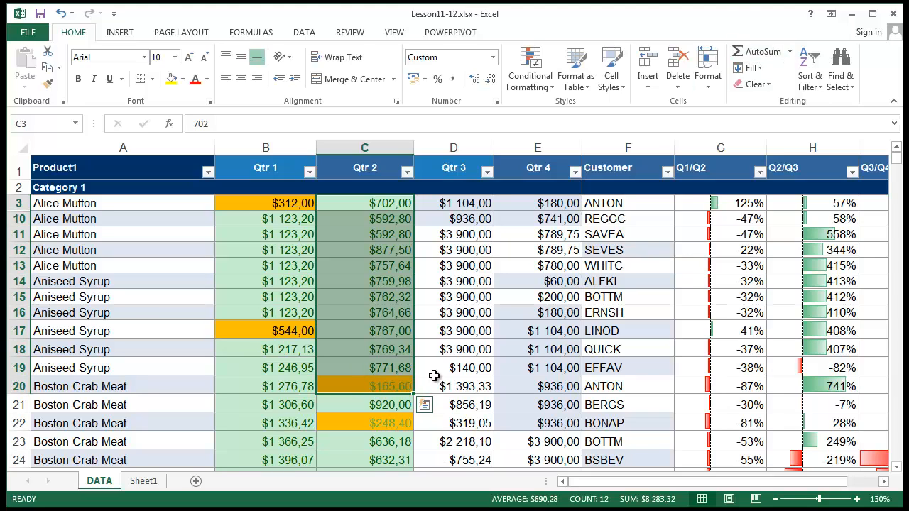
left_click(790, 51)
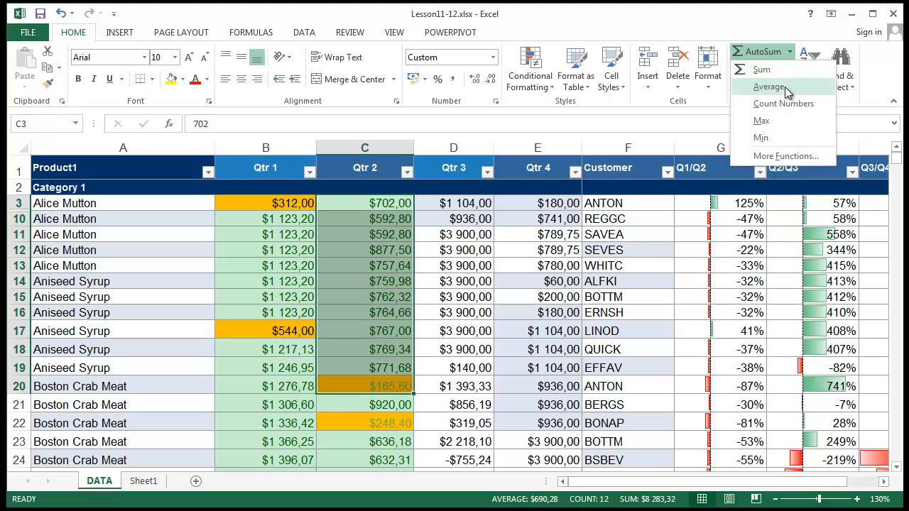
left_click(784, 88)
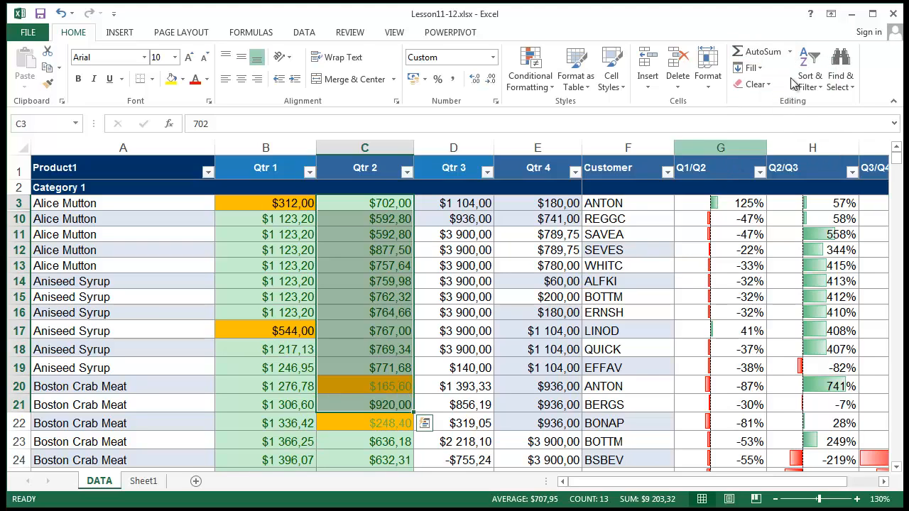
Step: Apply the AutoSum functions Max and Min to the selected Qtr 2 values, followed by another Sum
left_click(788, 52)
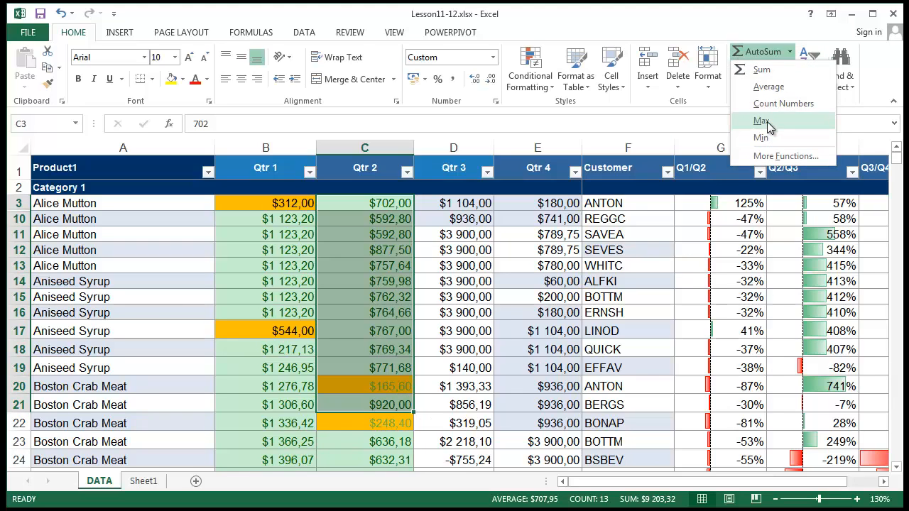
left_click(779, 122)
left_click(788, 53)
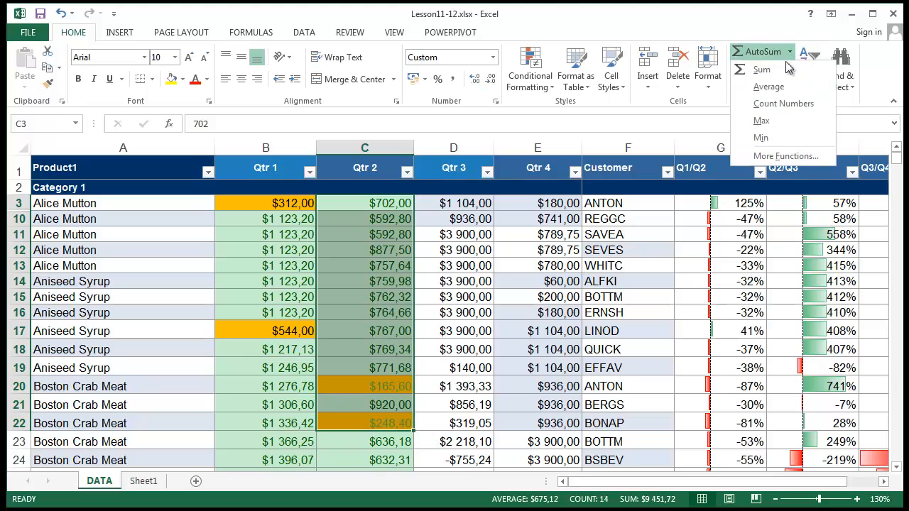
left_click(790, 138)
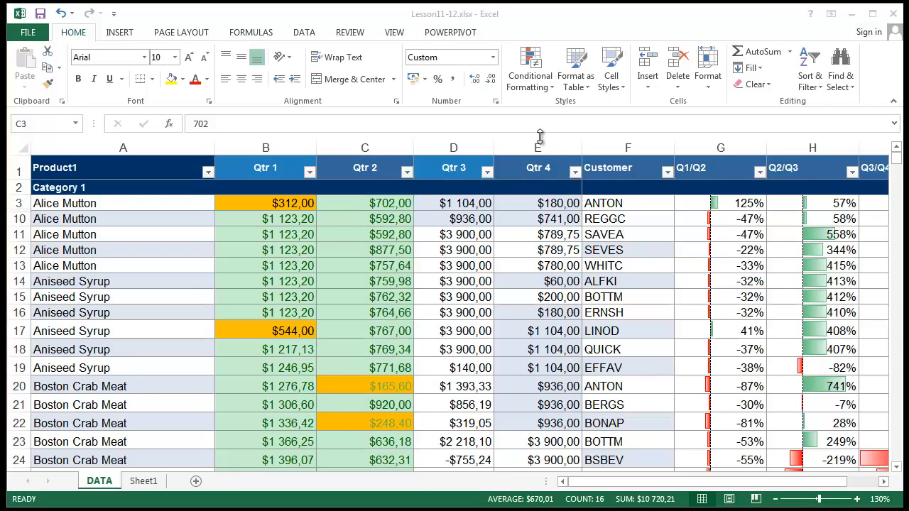
left_click(769, 56)
Step: Examine the Insert Function dialog through AutoSum's additional functions and through the function library, without inserting a function
left_click(790, 54)
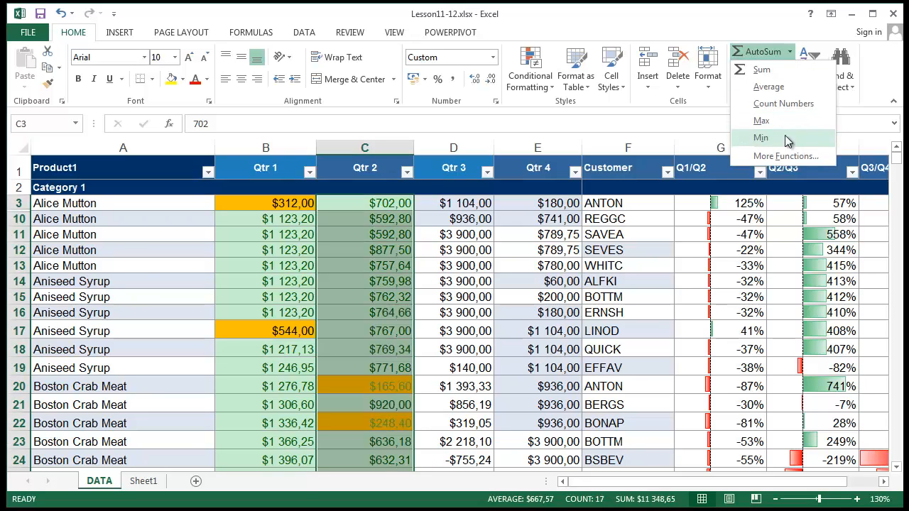
left_click(786, 156)
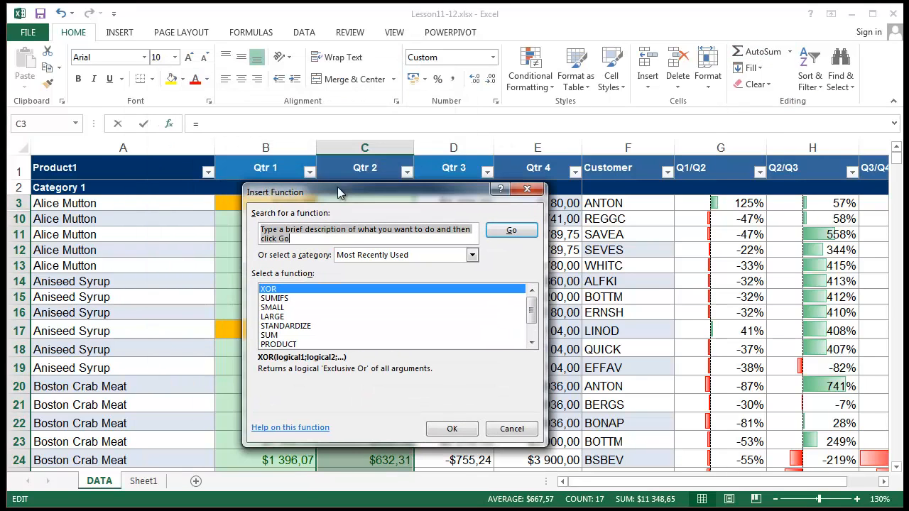
left_click(443, 432)
left_click(586, 203)
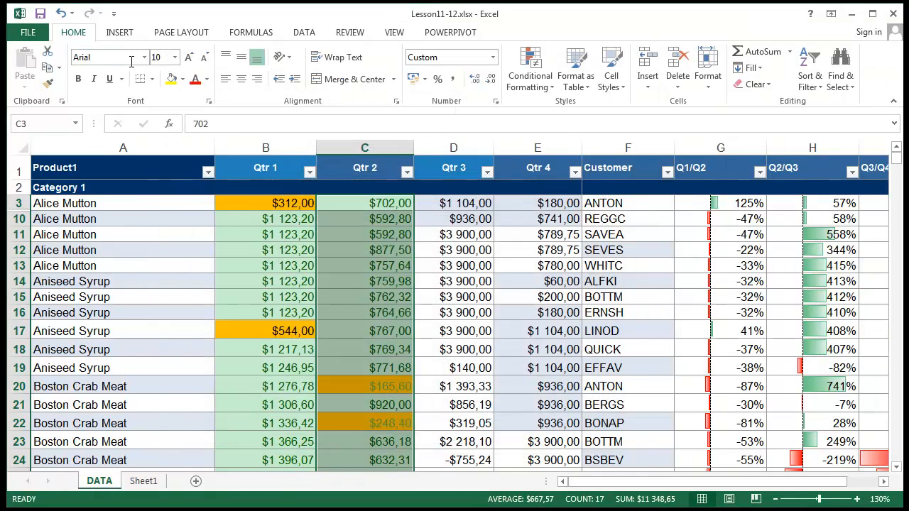
left_click(116, 34)
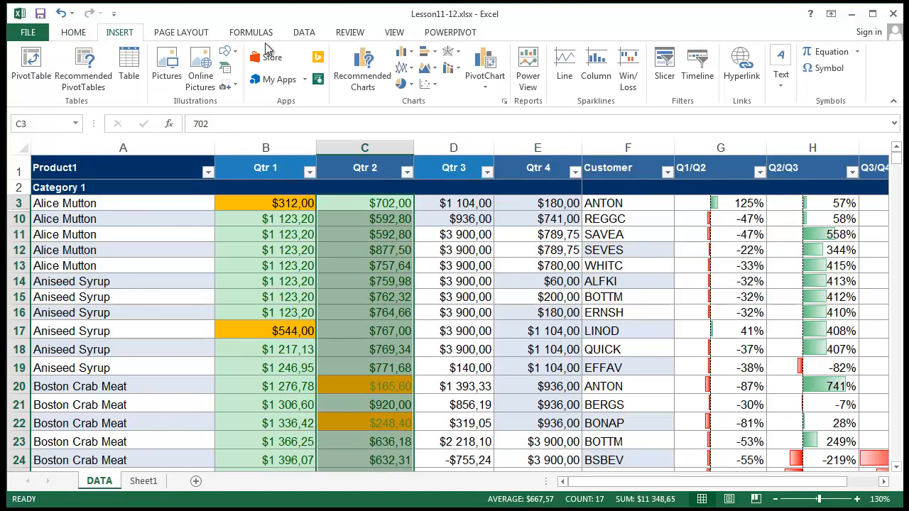
left_click(264, 35)
left_click(28, 67)
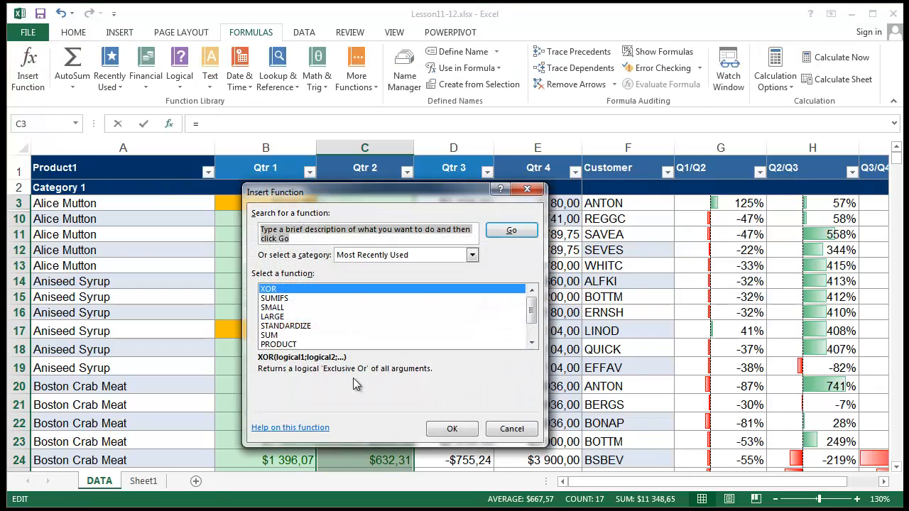
left_click(527, 189)
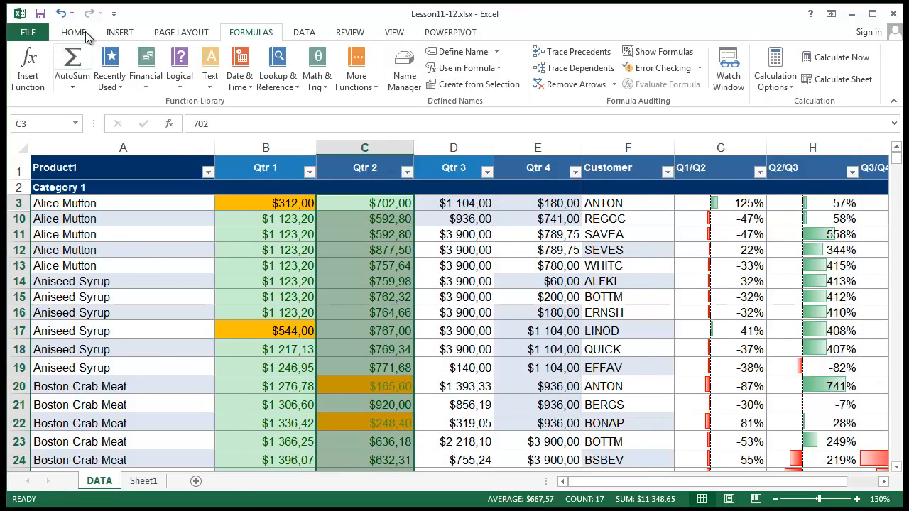
left_click(86, 32)
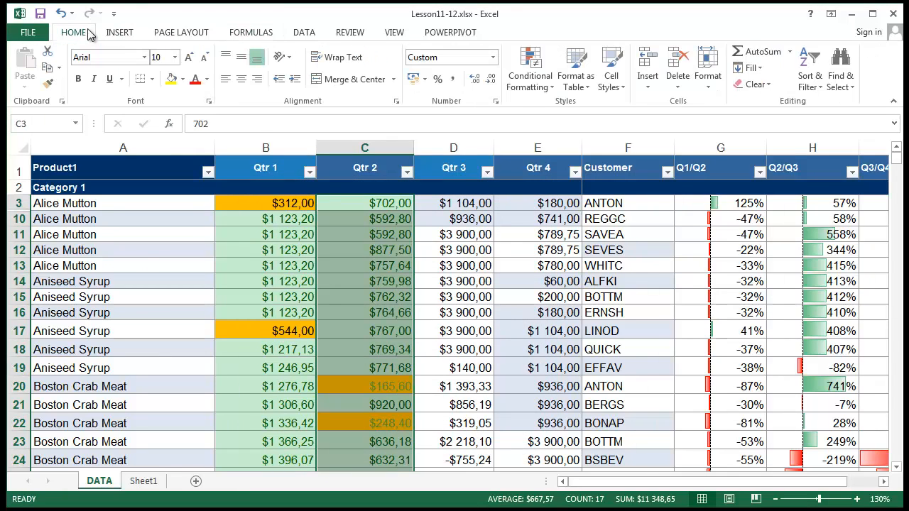
left_click(789, 51)
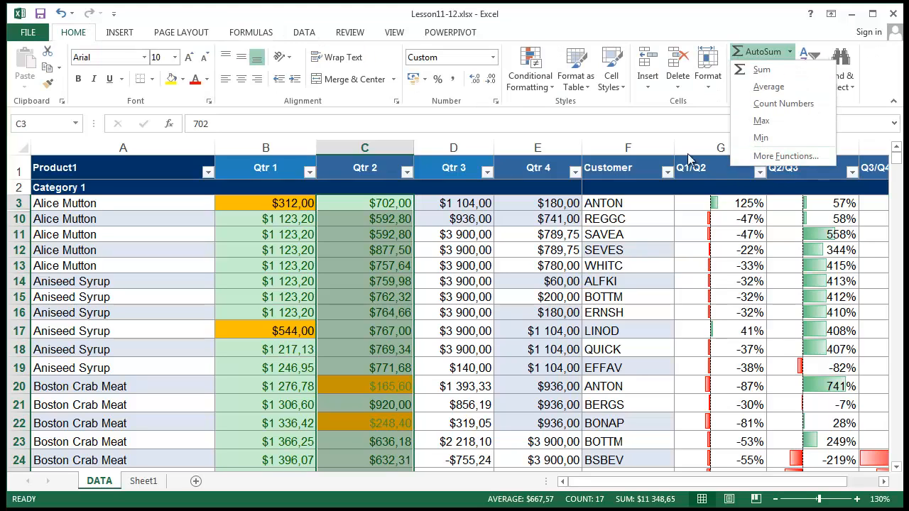
left_click(646, 101)
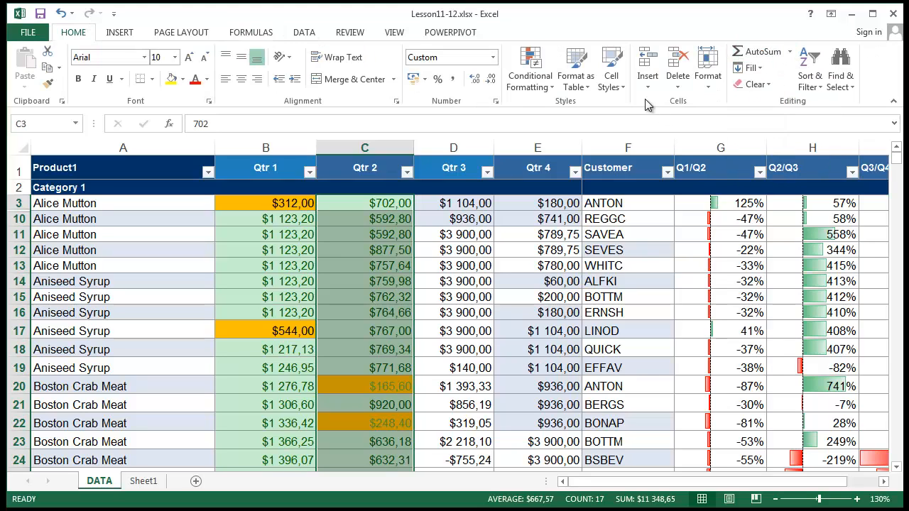
left_click(760, 68)
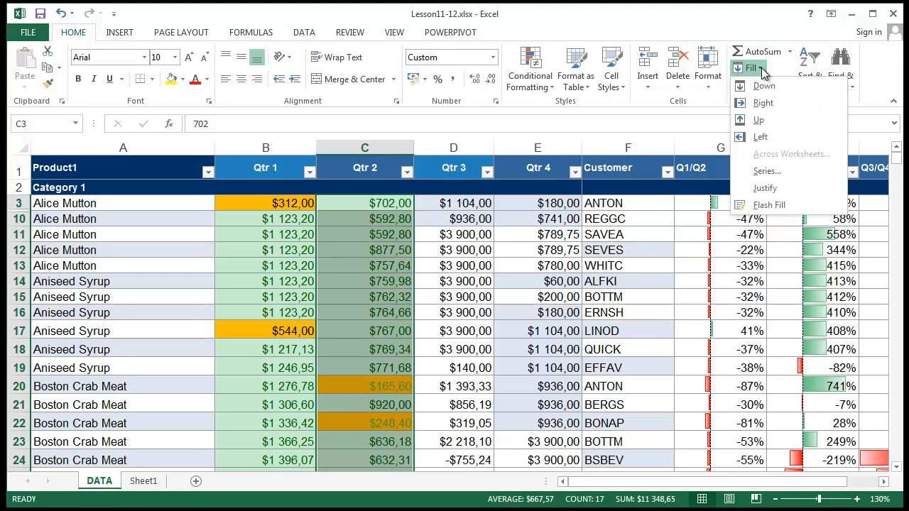
left_click(762, 70)
left_click(770, 85)
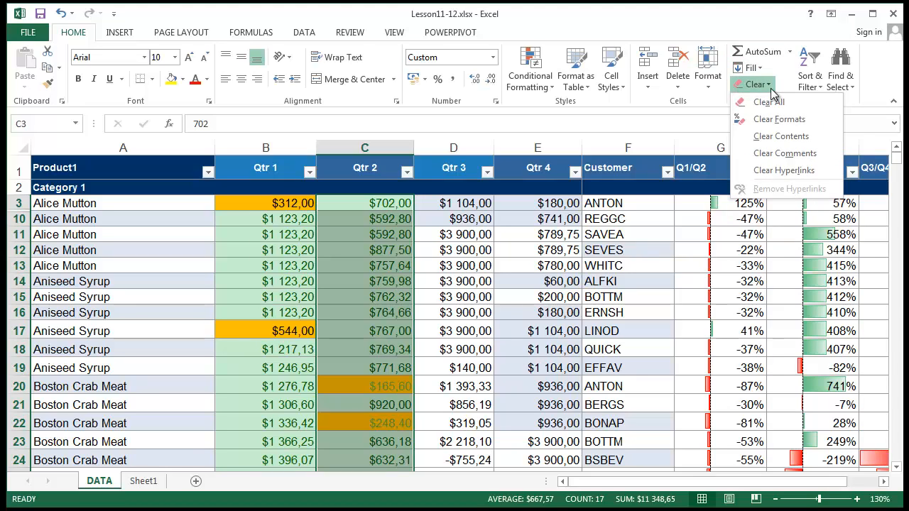
left_click(770, 87)
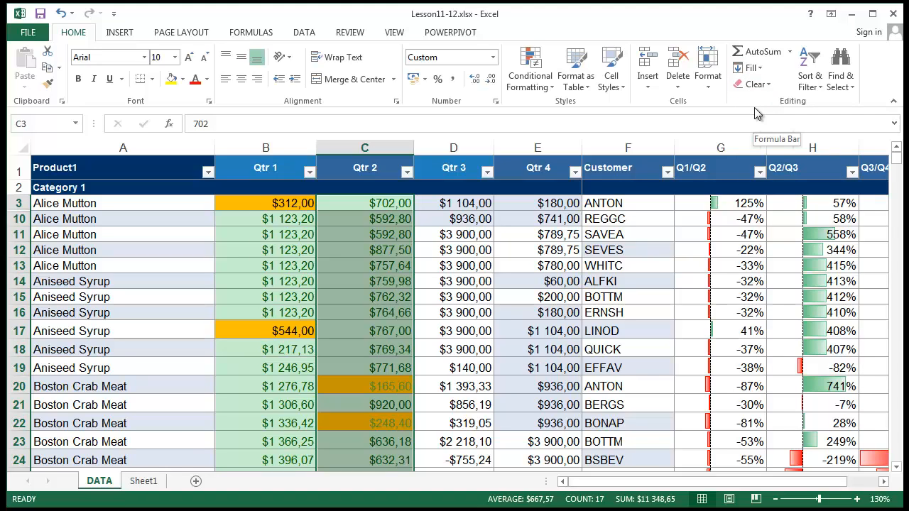
left_click(123, 37)
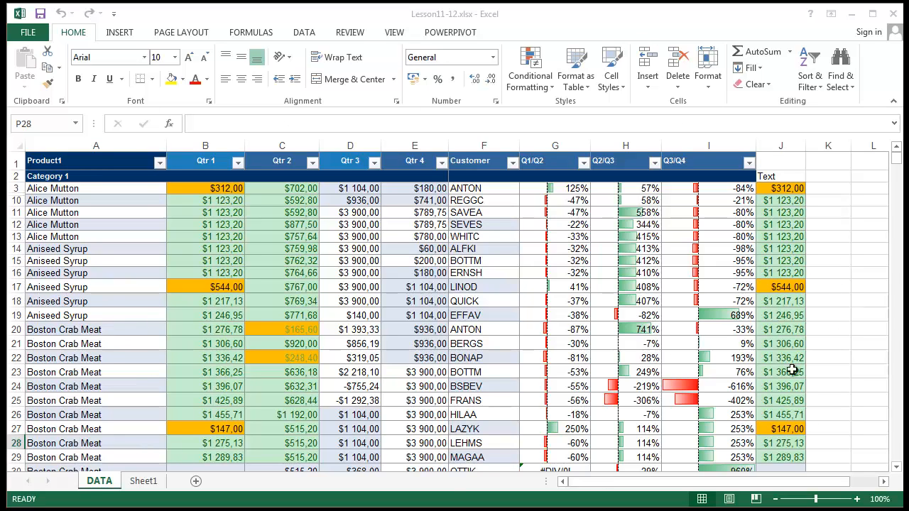
left_click(356, 261)
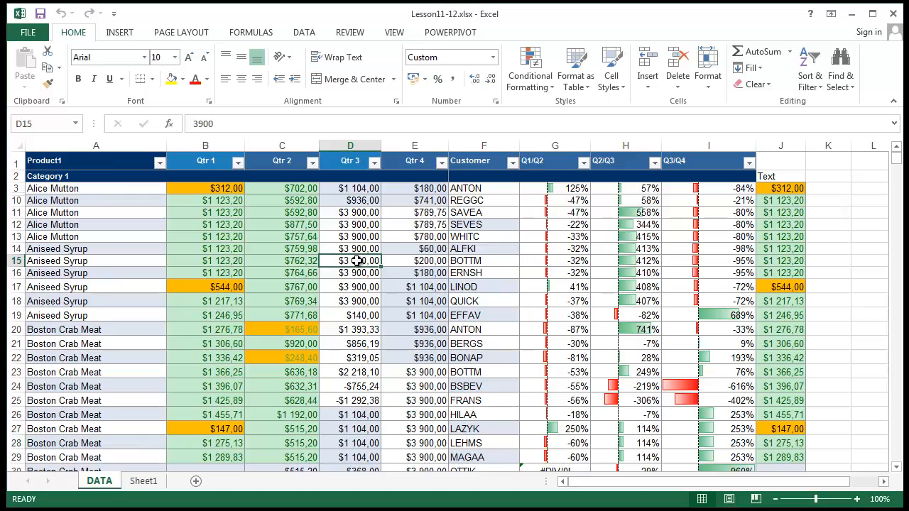
scroll(357, 260, "down", 4)
scroll(357, 261, "down", 1)
scroll(356, 260, "down", 4)
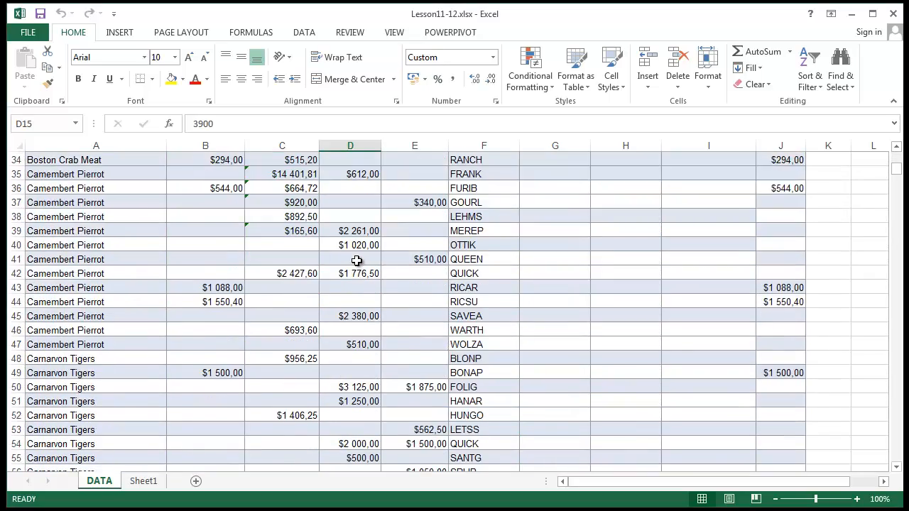
scroll(357, 260, "up", 9)
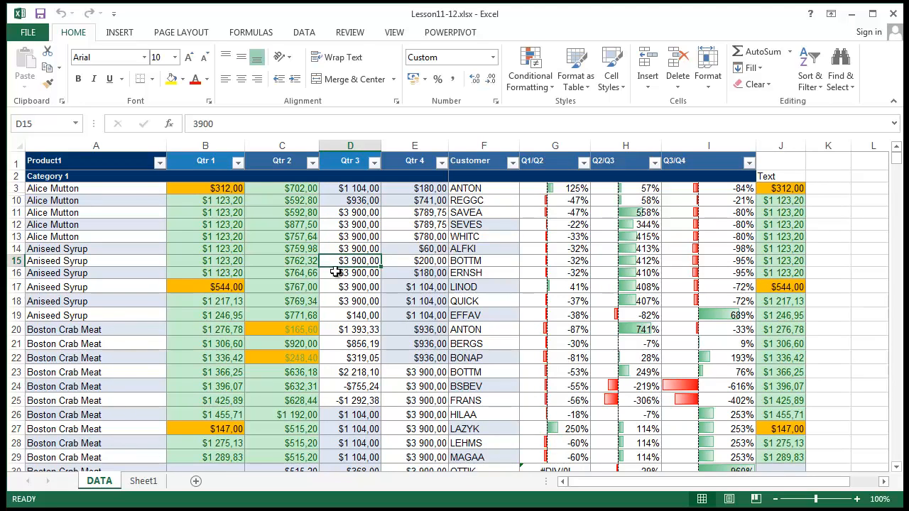
left_click(348, 237)
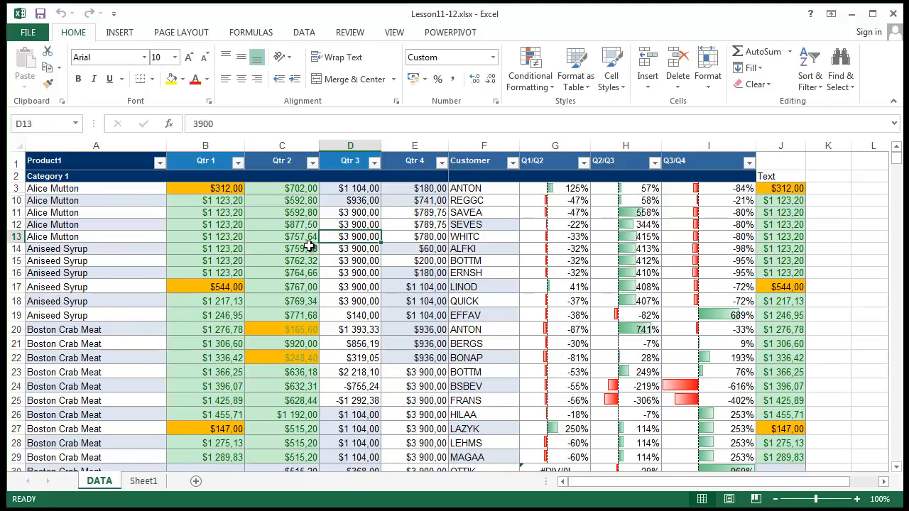
left_click(121, 262)
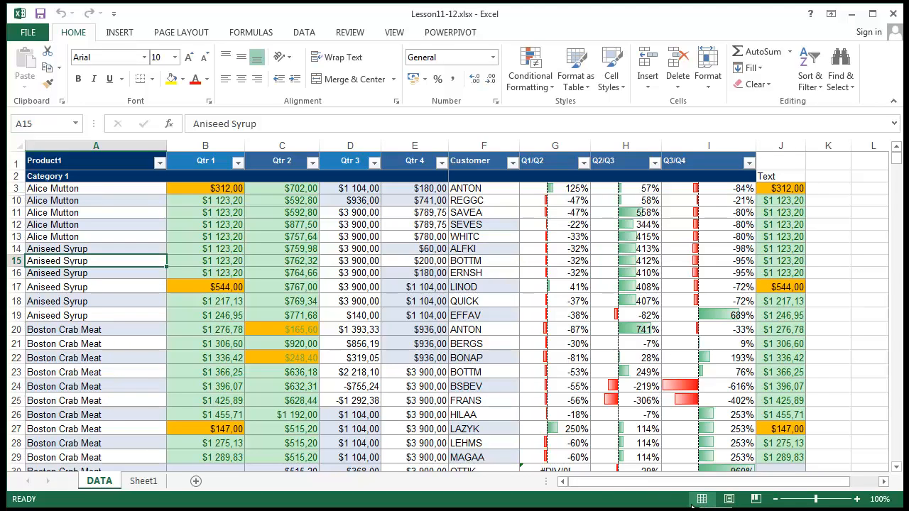
left_click(445, 358)
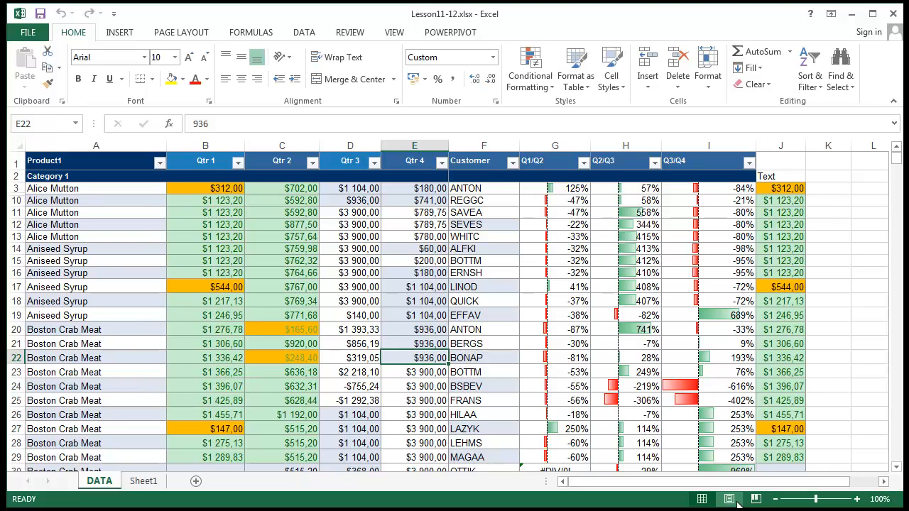
Step: Switch the DATA sheet to Page Layout view and examine the first page from its header area down to its footer area
left_click(736, 500)
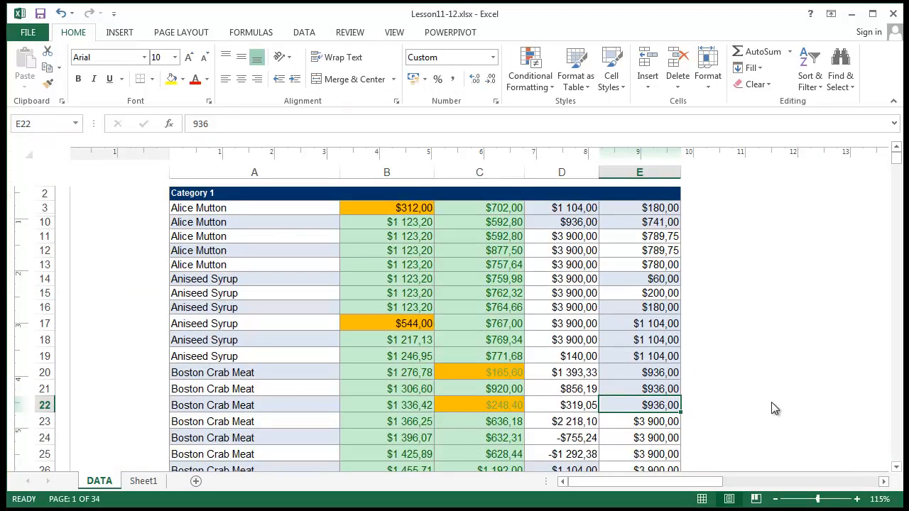
scroll(772, 402, "down", 3)
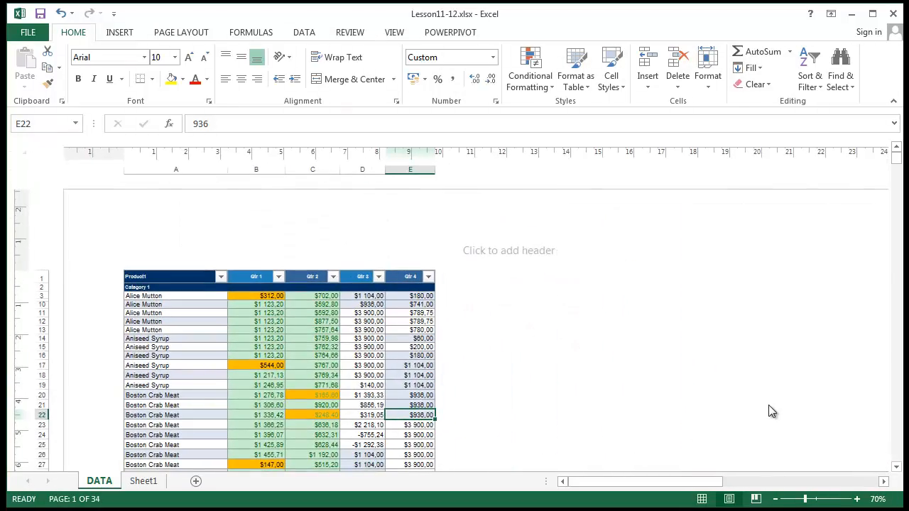
scroll(769, 405, "down", 1)
scroll(703, 431, "down", 5)
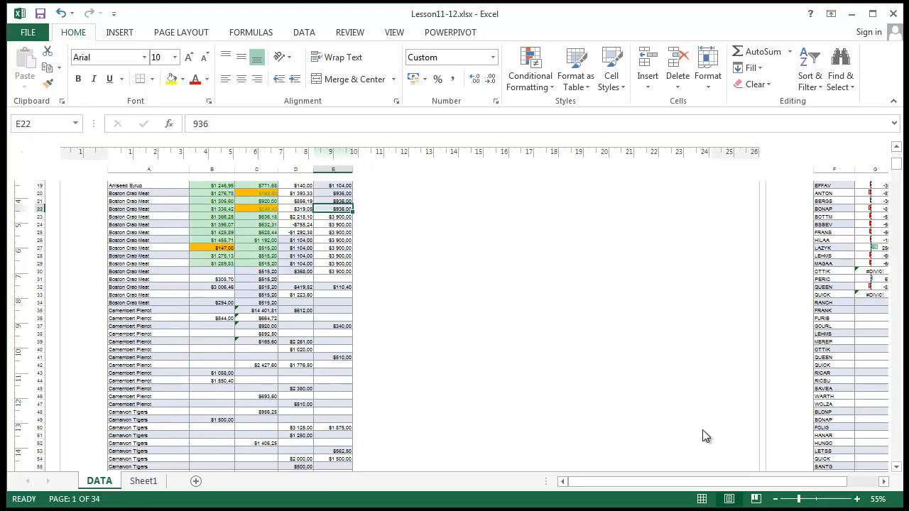
scroll(633, 363, "down", 2)
scroll(329, 347, "up", 3)
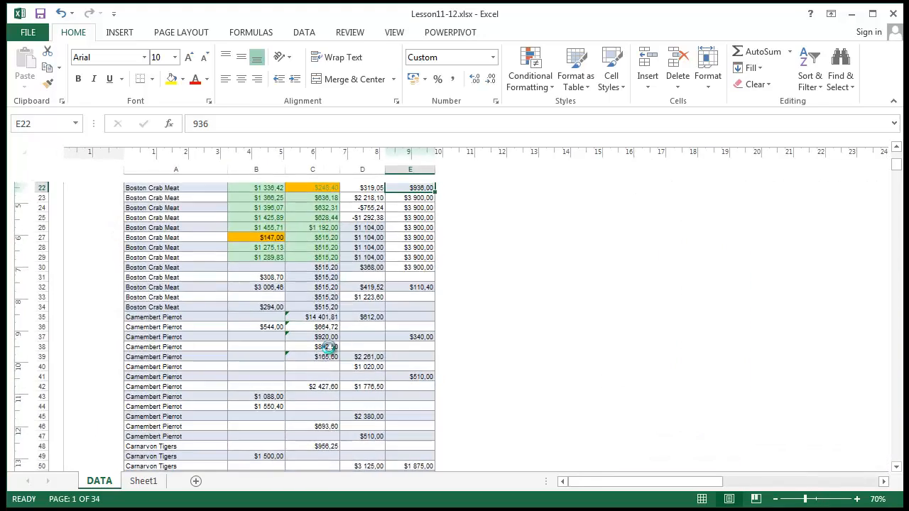
scroll(329, 348, "up", 3)
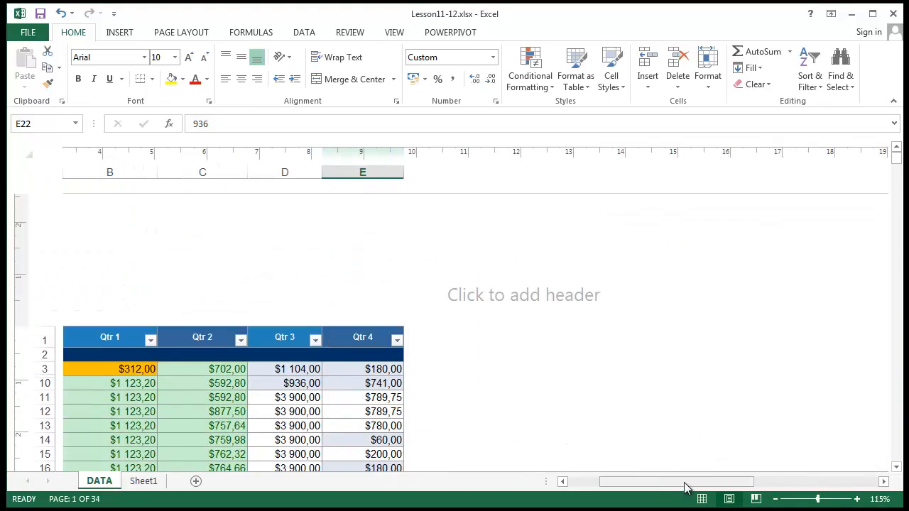
left_click_drag(684, 483, 548, 458)
scroll(630, 396, "down", 1)
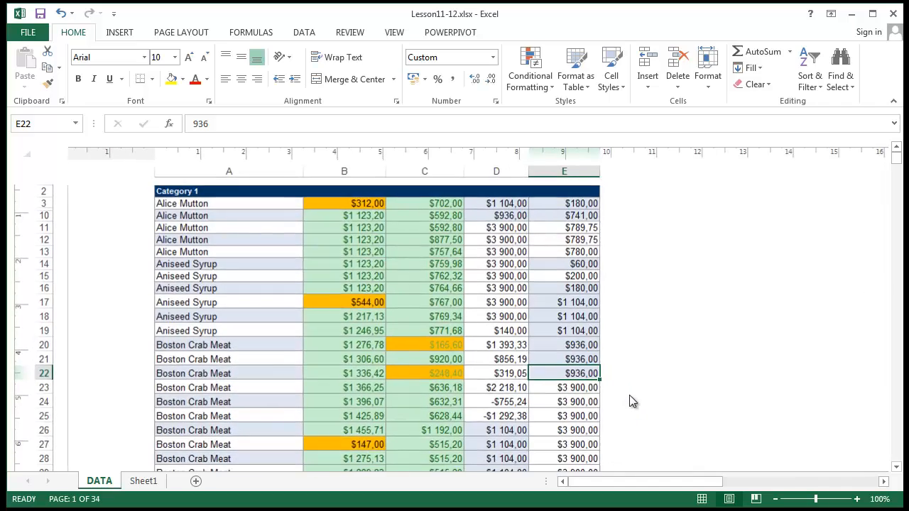
scroll(630, 396, "down", 3)
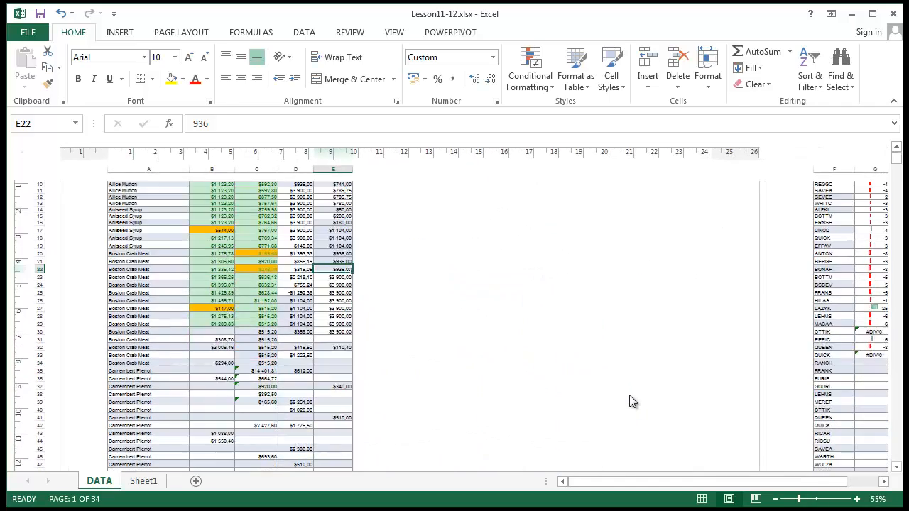
scroll(630, 395, "down", 3)
scroll(629, 404, "down", 5)
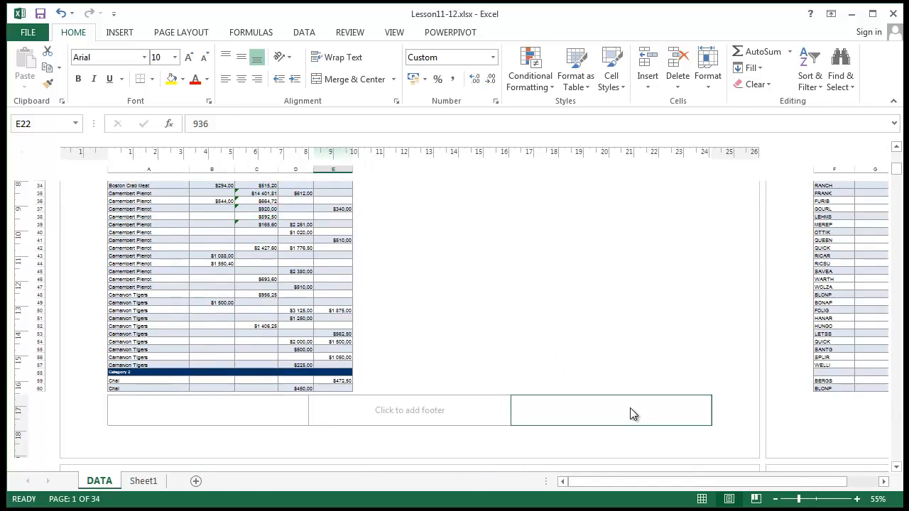
scroll(576, 316, "up", 10)
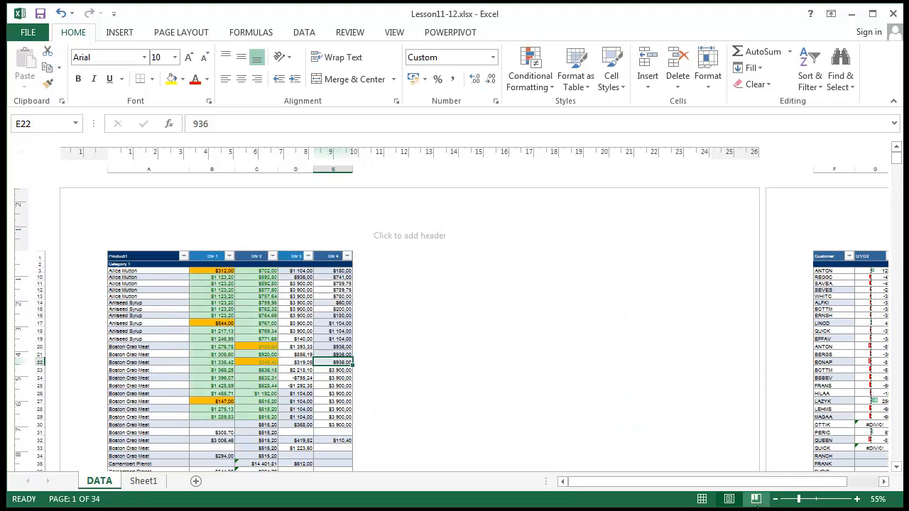
Step: Switch the DATA sheet to Page Break Preview and examine where the horizontal and vertical page breaks divide the data
left_click(756, 499)
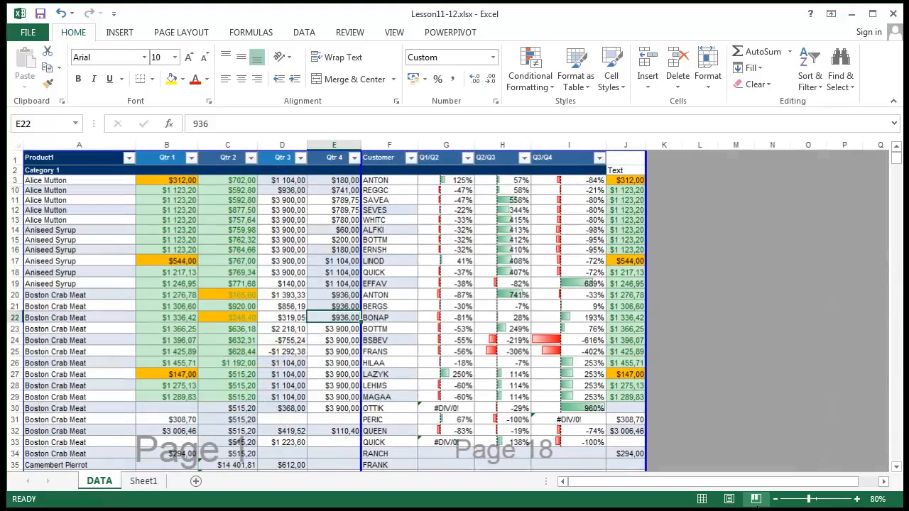
left_click(775, 404)
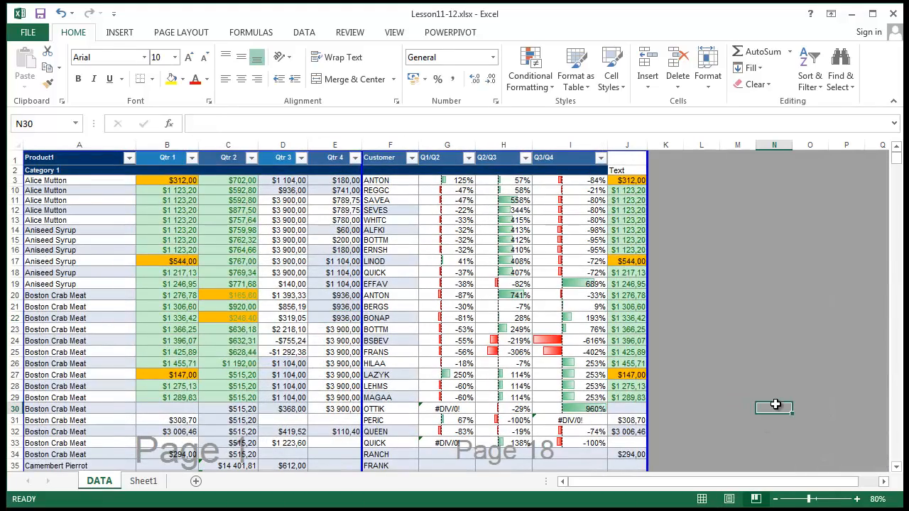
scroll(776, 404, "down", 5)
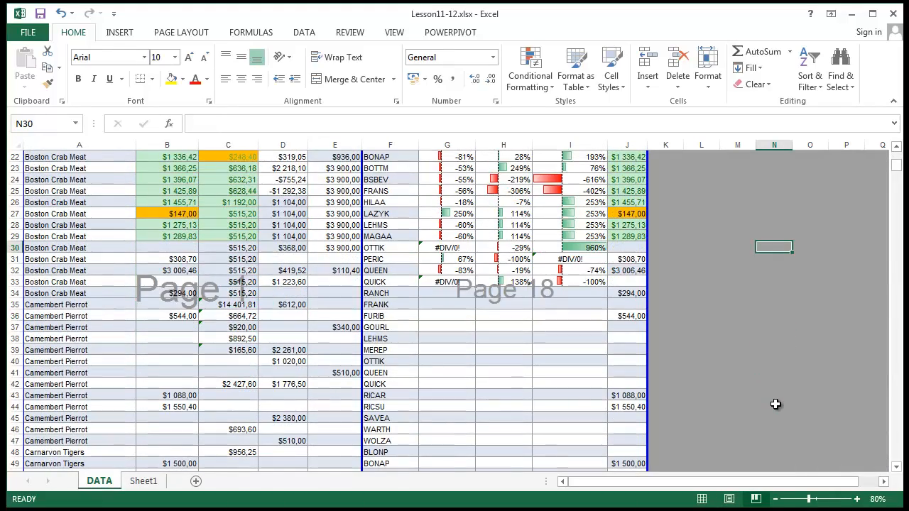
scroll(775, 404, "down", 4)
scroll(775, 406, "up", 5)
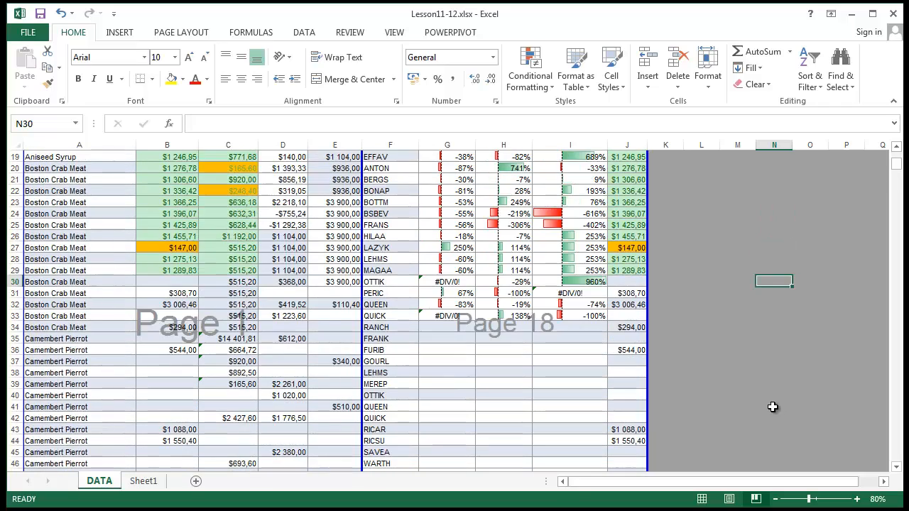
scroll(773, 407, "up", 3)
scroll(773, 407, "up", 1)
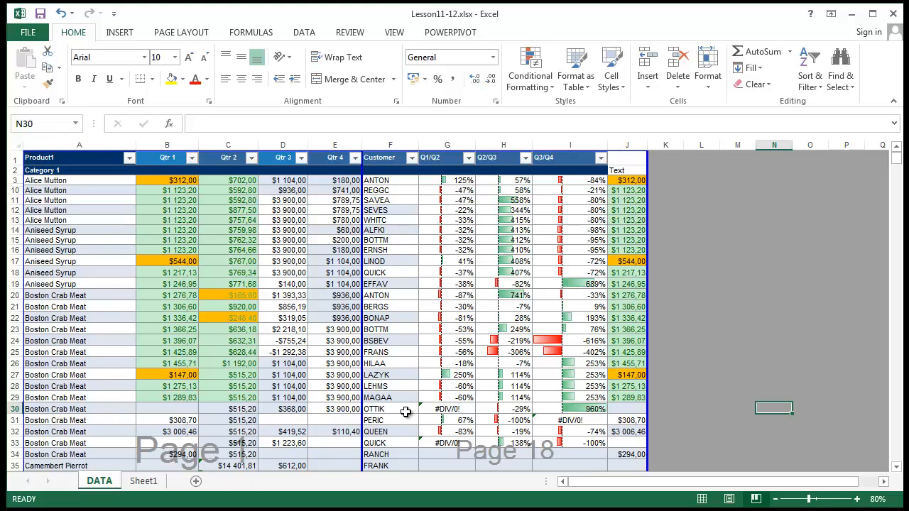
scroll(363, 282, "down", 10)
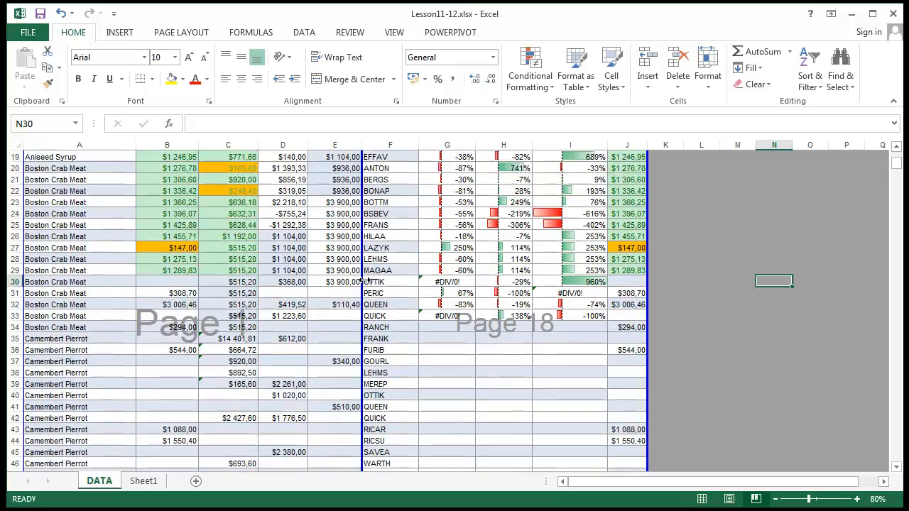
scroll(363, 282, "down", 1)
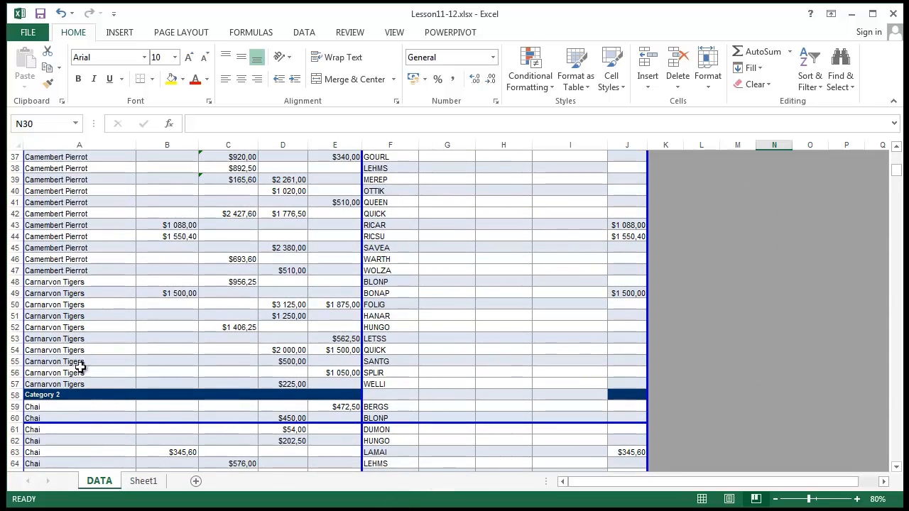
scroll(197, 210, "up", 6)
scroll(196, 209, "up", 5)
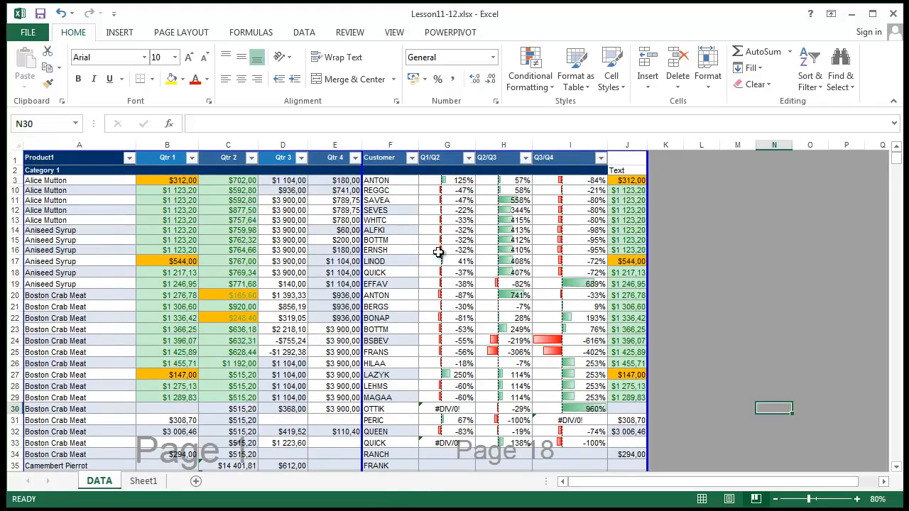
scroll(548, 369, "down", 11)
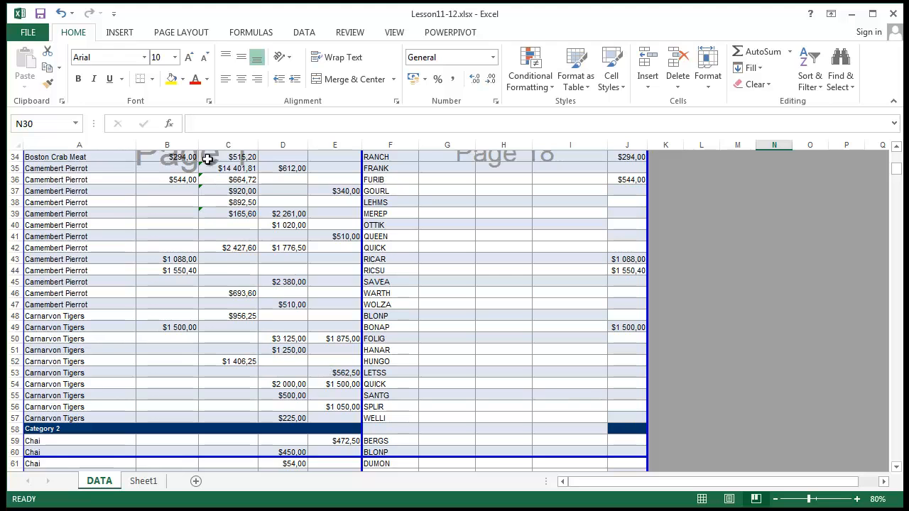
Step: Open the workbook's print settings with the print preview
left_click(28, 35)
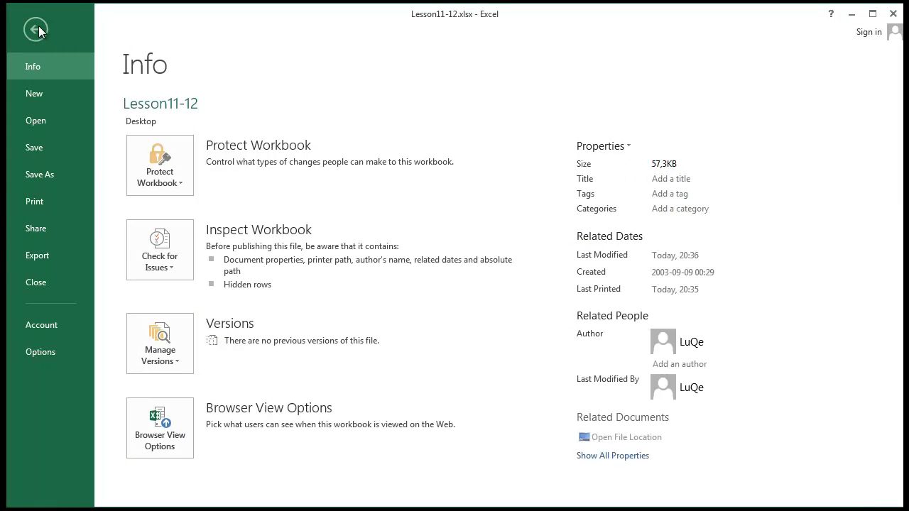
left_click(30, 36)
left_click(21, 36)
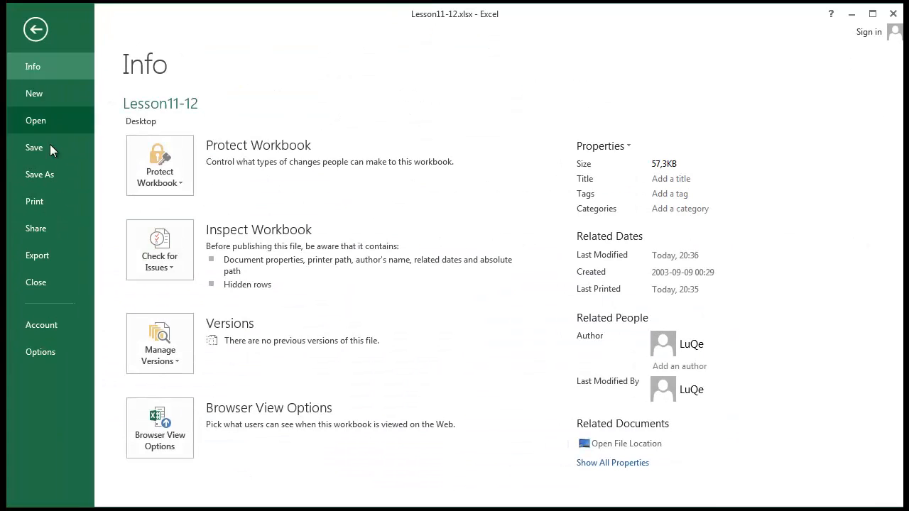
left_click(41, 200)
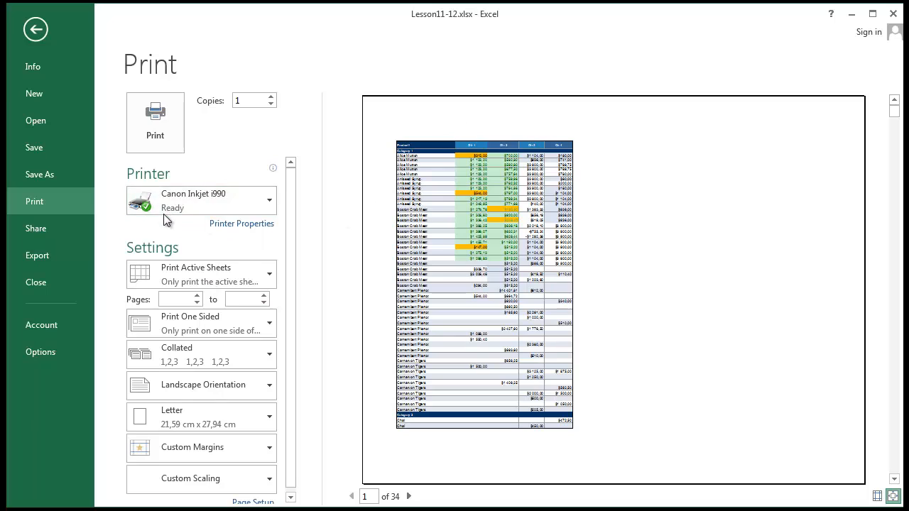
Step: Page through the print preview forward to page 8 and back to page 1 to check how the sheet prints
mouse_move(200, 205)
left_click(376, 501)
left_click(410, 498)
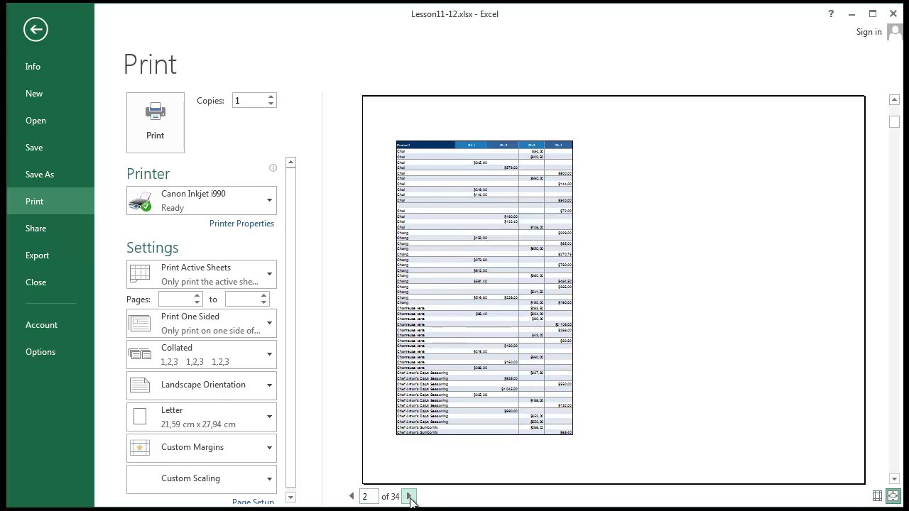
left_click(410, 497)
left_click(410, 498)
left_click(410, 497)
left_click(410, 497)
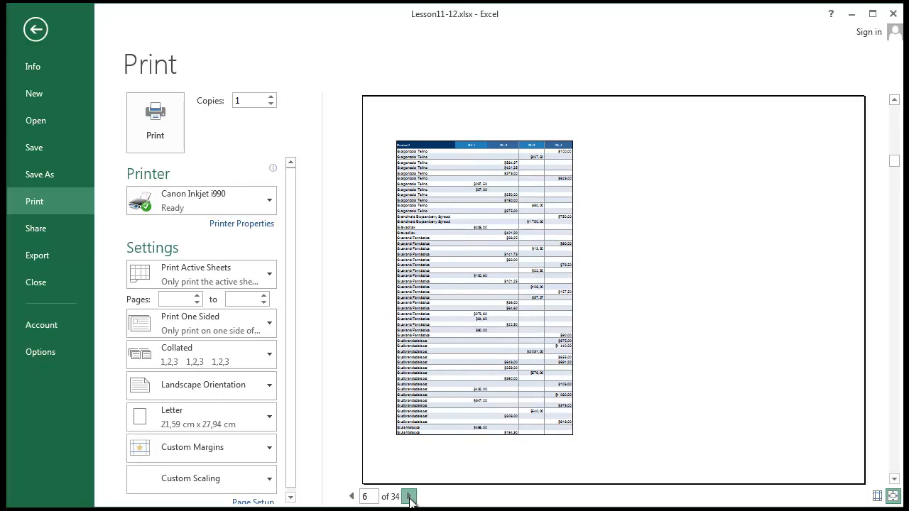
left_click(410, 497)
left_click(410, 498)
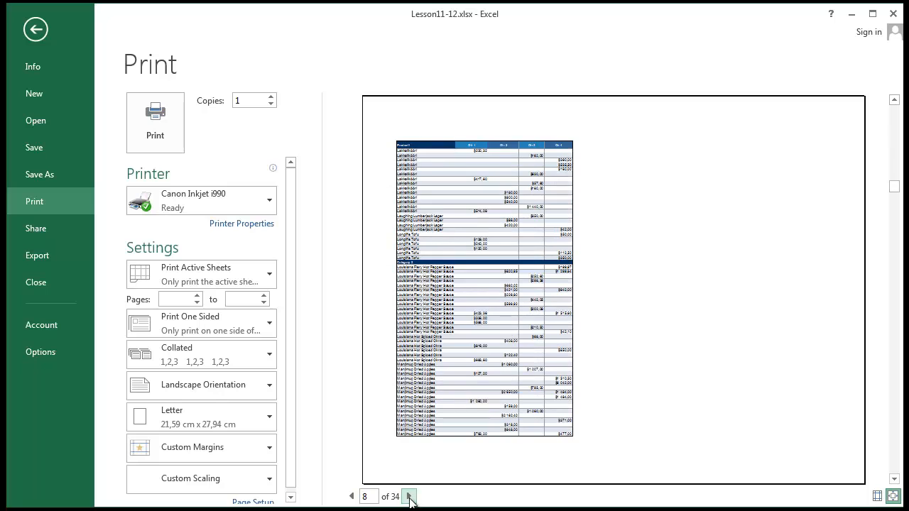
left_click(351, 497)
left_click(351, 498)
left_click(352, 497)
left_click(352, 498)
left_click(351, 497)
left_click(352, 498)
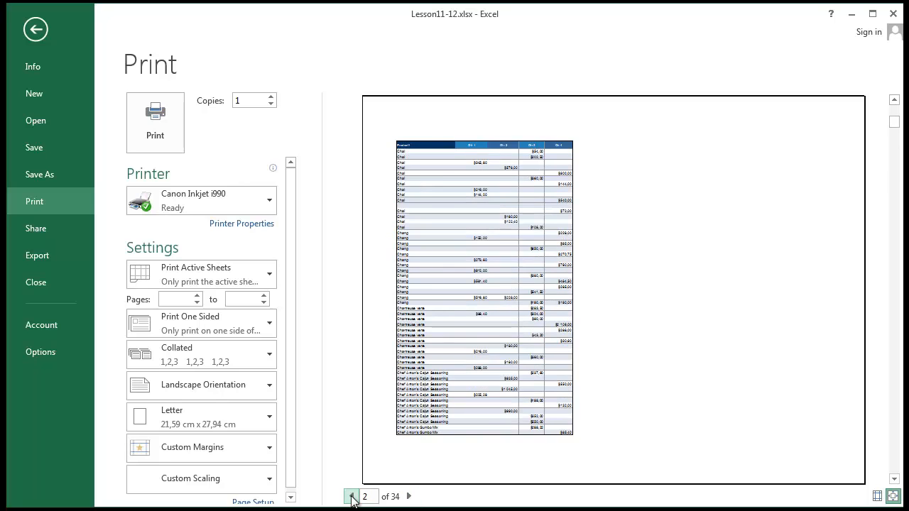
left_click(351, 497)
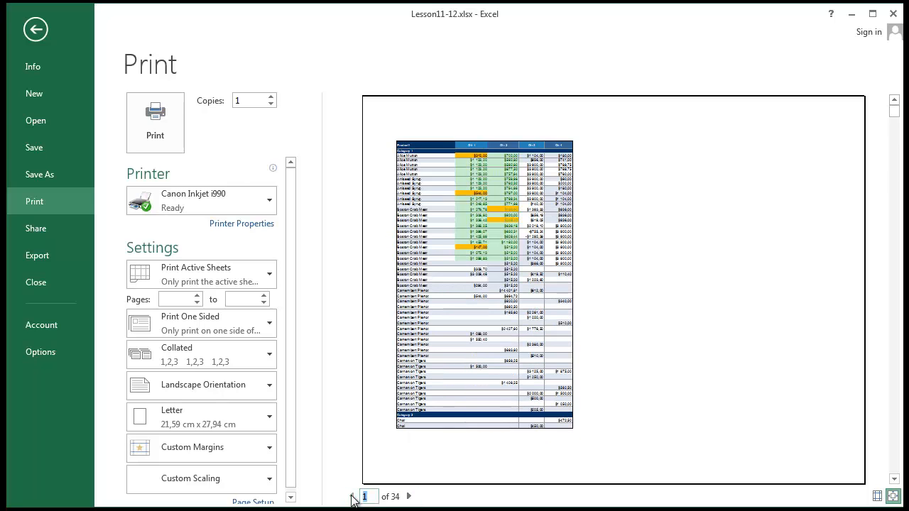
Step: Show the margin guides on the page in the print preview
left_click(878, 497)
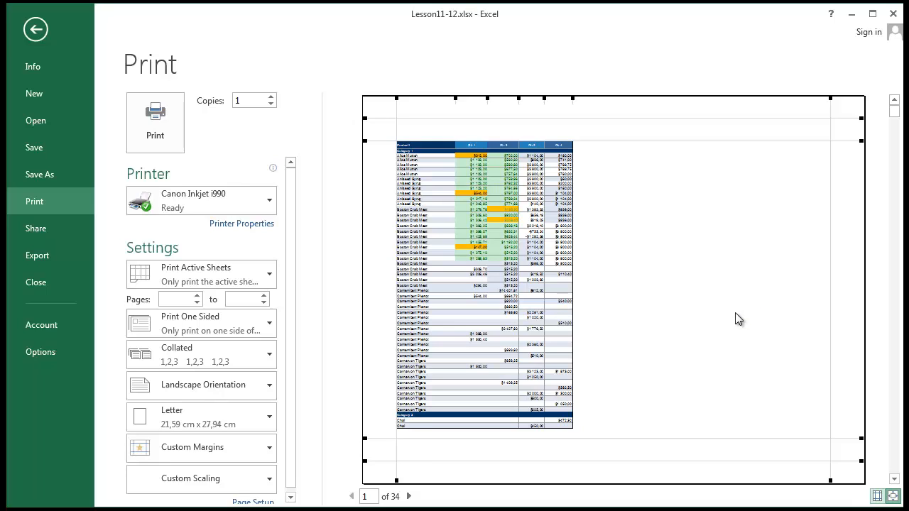
left_click(832, 231)
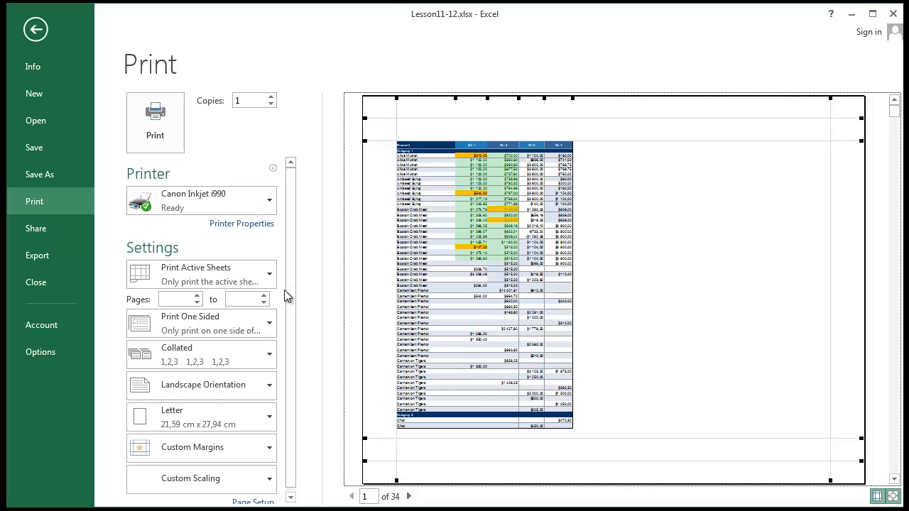
Step: Set the page orientation to Portrait in the page setup of the Canon Inkjet i990 printer properties
left_click(275, 229)
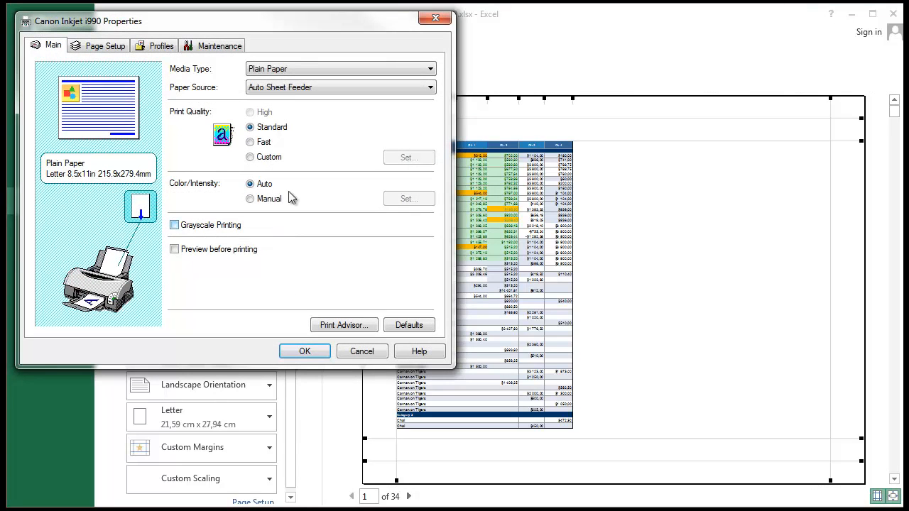
left_click_drag(363, 52, 587, 62)
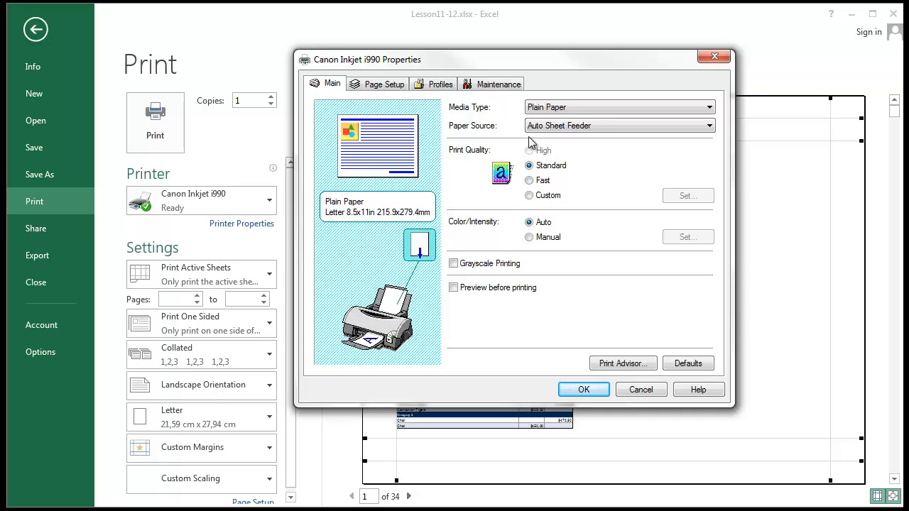
left_click(390, 91)
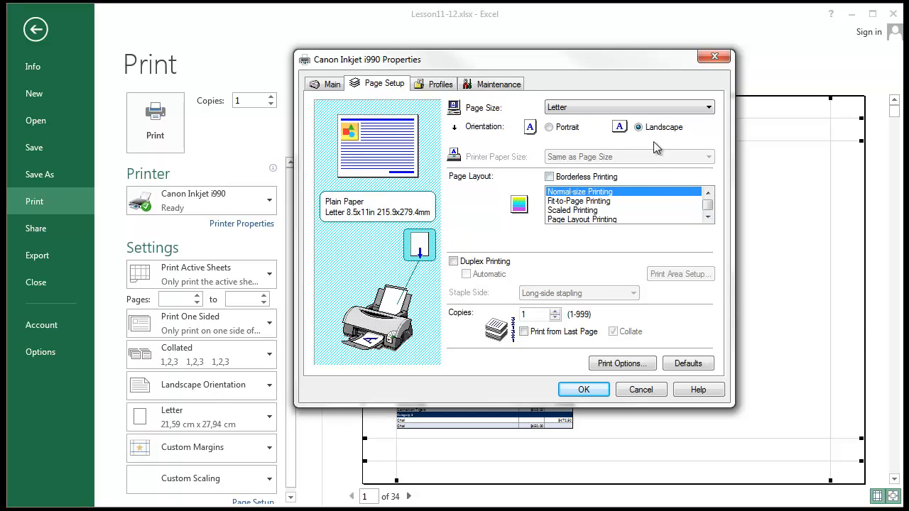
left_click(550, 128)
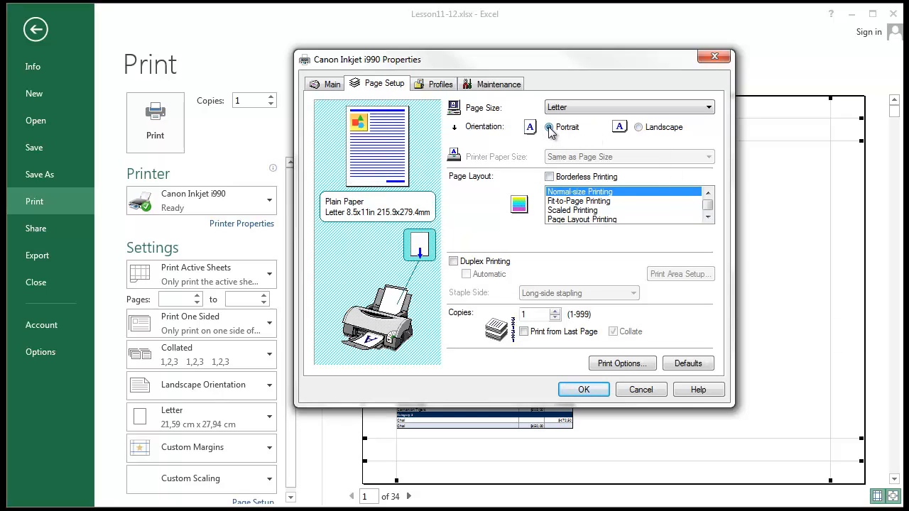
left_click(638, 127)
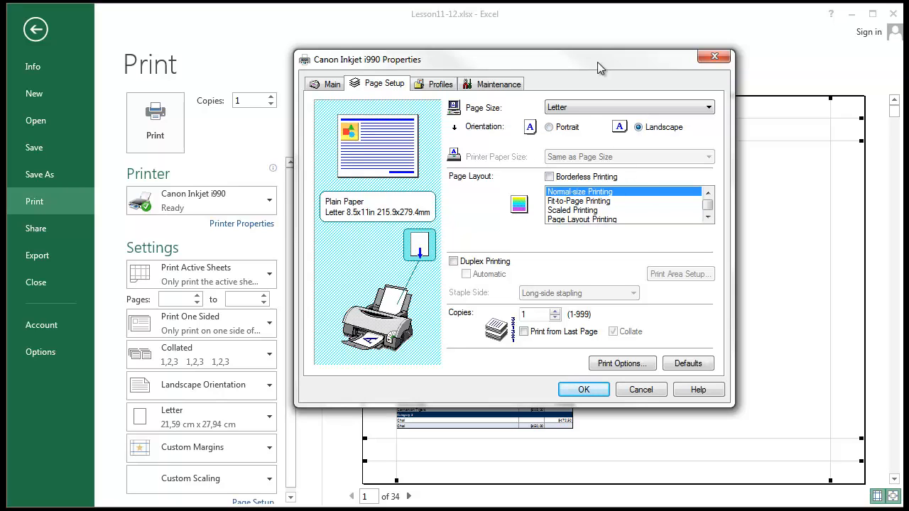
mouse_move(597, 67)
left_mouse_down()
mouse_move(639, 241)
mouse_move(587, 59)
left_mouse_up()
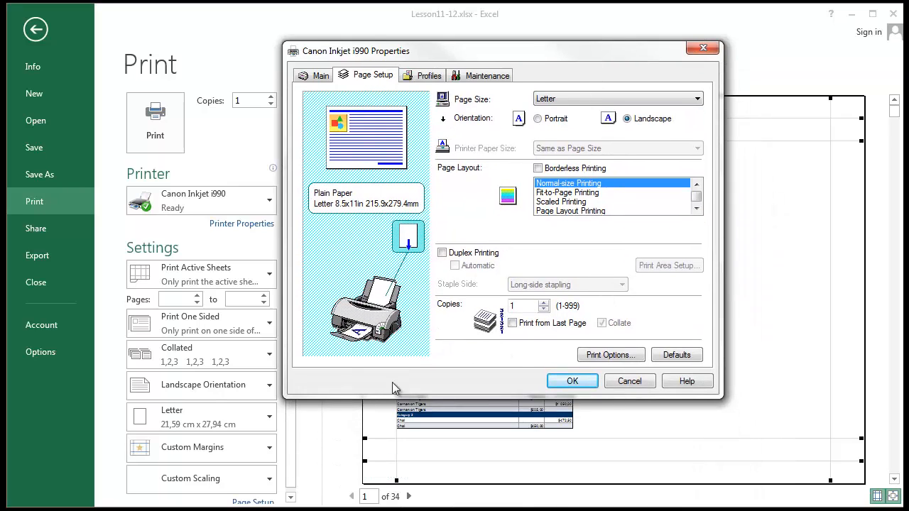
left_click_drag(516, 56, 180, 56)
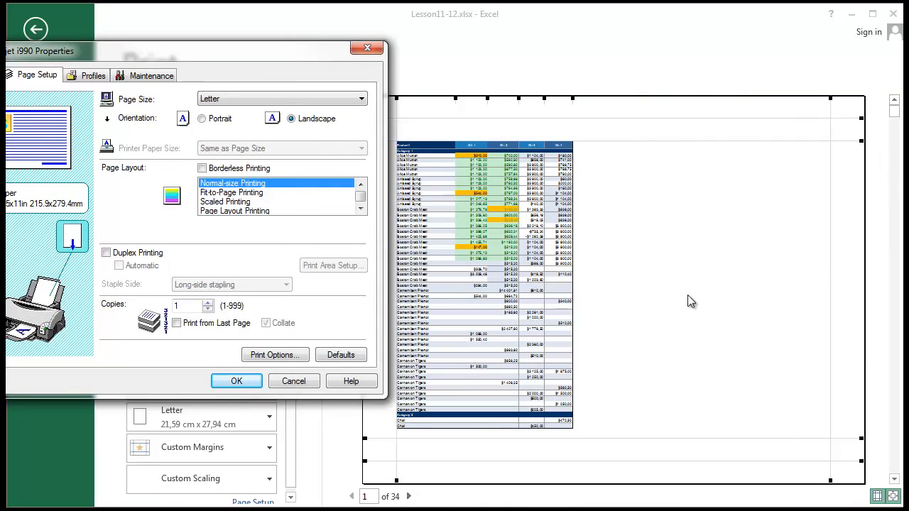
left_click(207, 119)
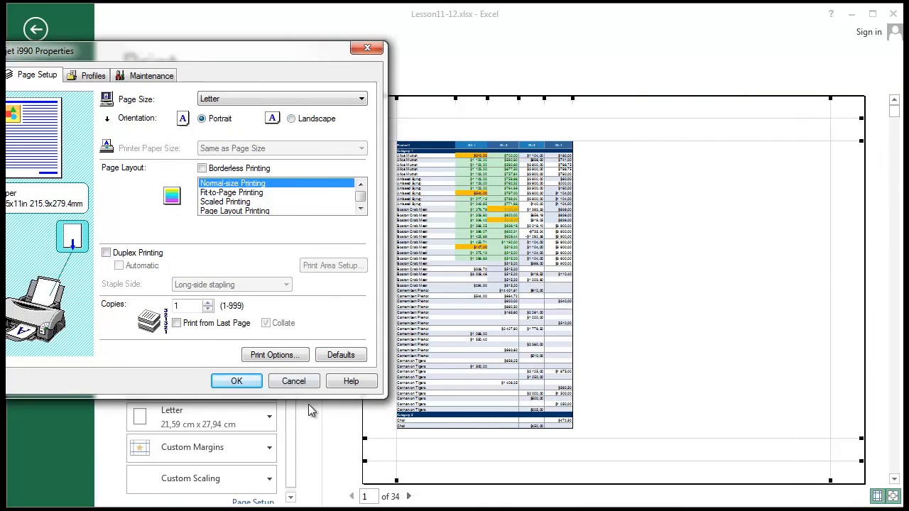
left_click(235, 381)
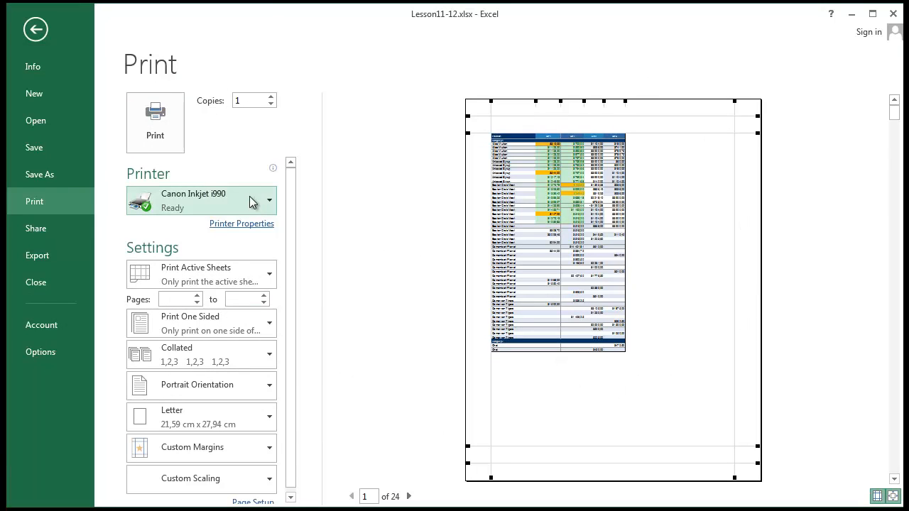
Step: Reopen the printer properties, examine the page setup options for size, layout and duplex printing, and close them
left_click(258, 223)
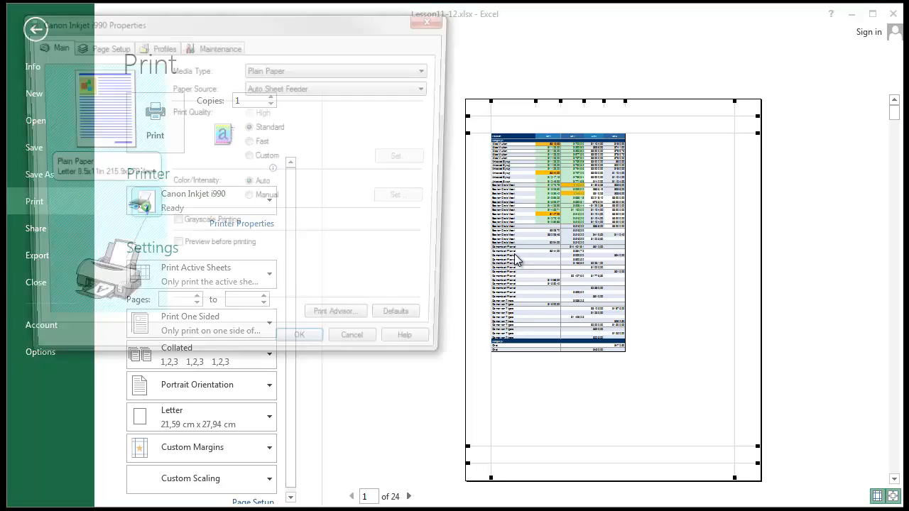
left_click(103, 48)
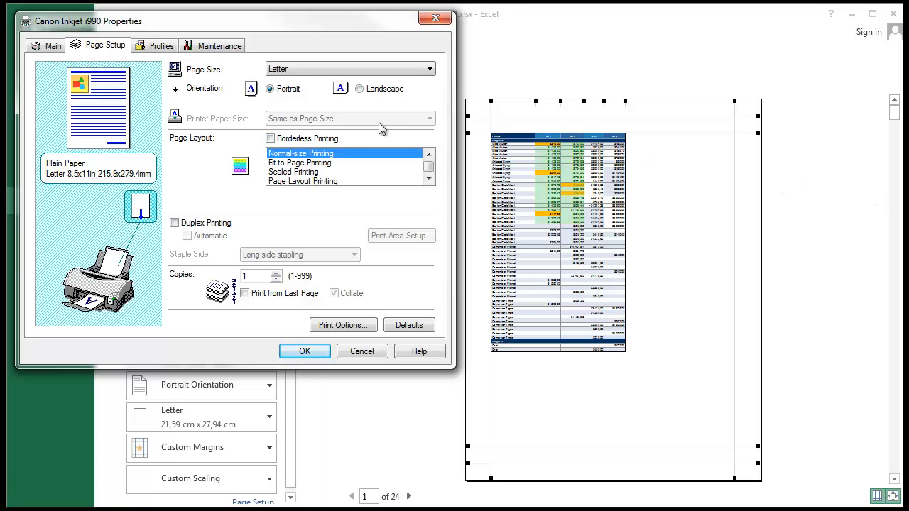
left_click(427, 23)
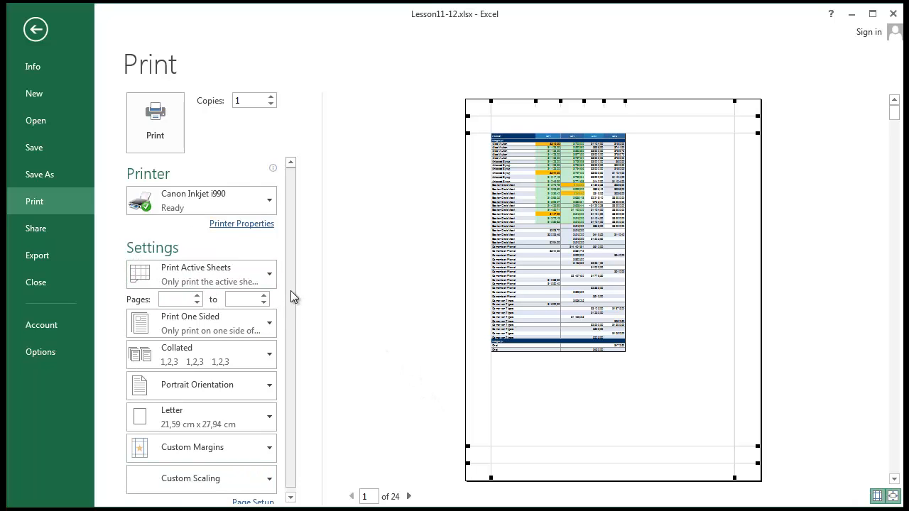
Step: Look through the print settings and view the choices for which part of the workbook to print
left_click_drag(291, 290, 292, 347)
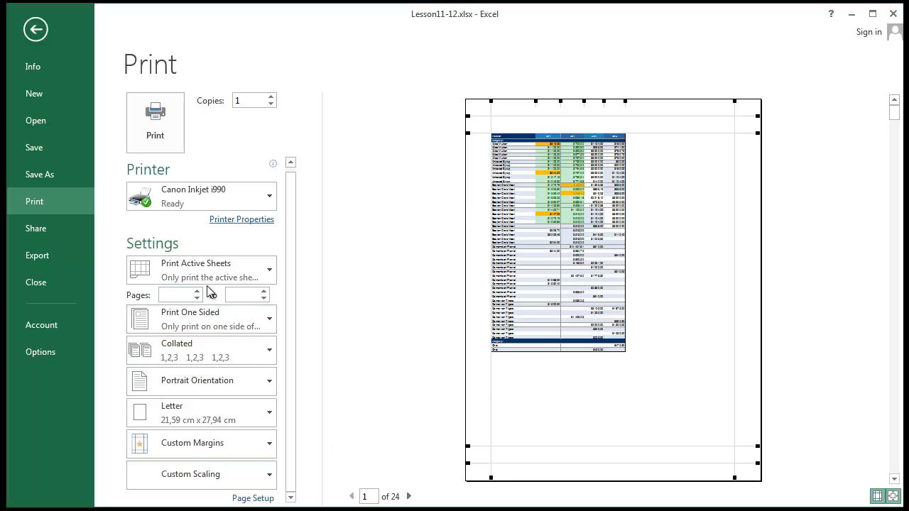
left_click(271, 273)
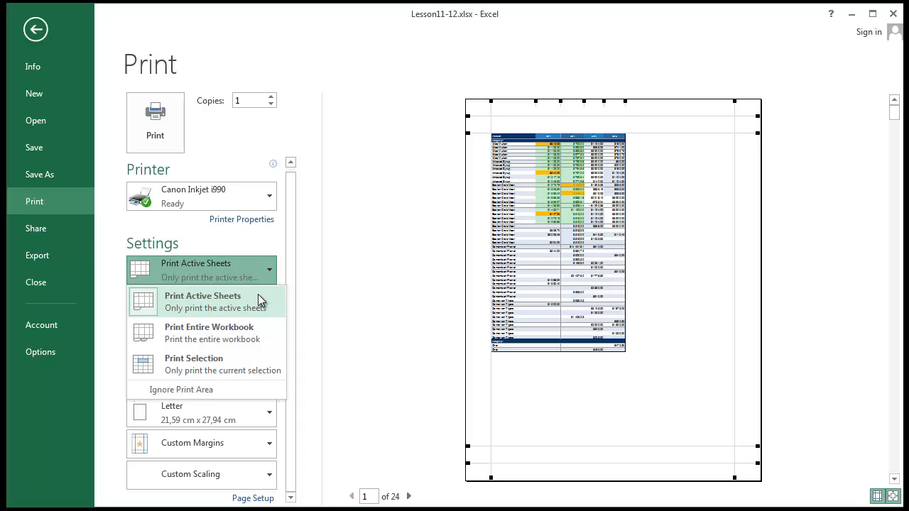
left_click(420, 277)
Step: Return to the worksheet and check which sheet is active, examining the DATA cells and the DATA and Sheet1 sheets
left_click(35, 30)
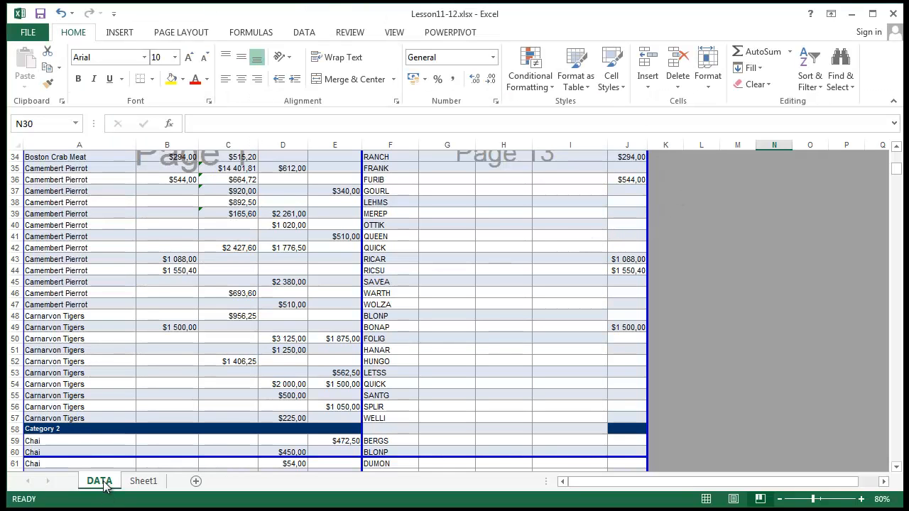
left_click(275, 247)
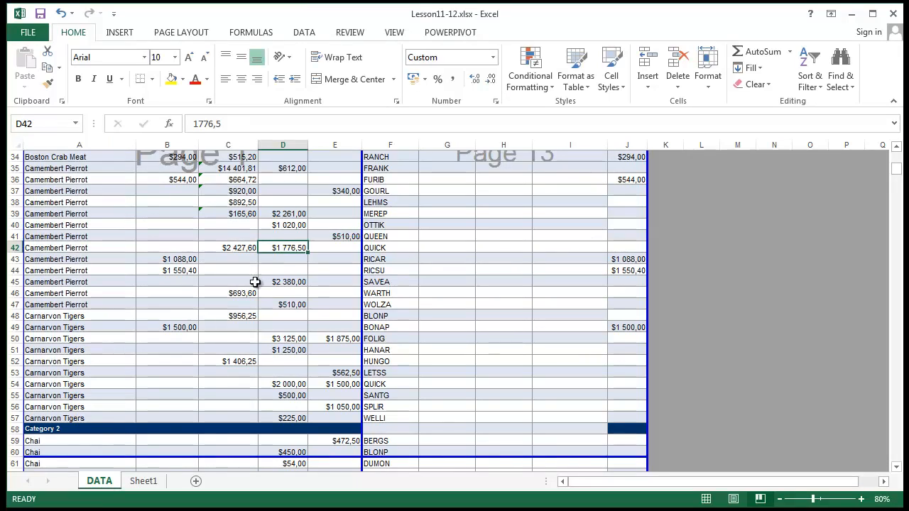
left_click(579, 328)
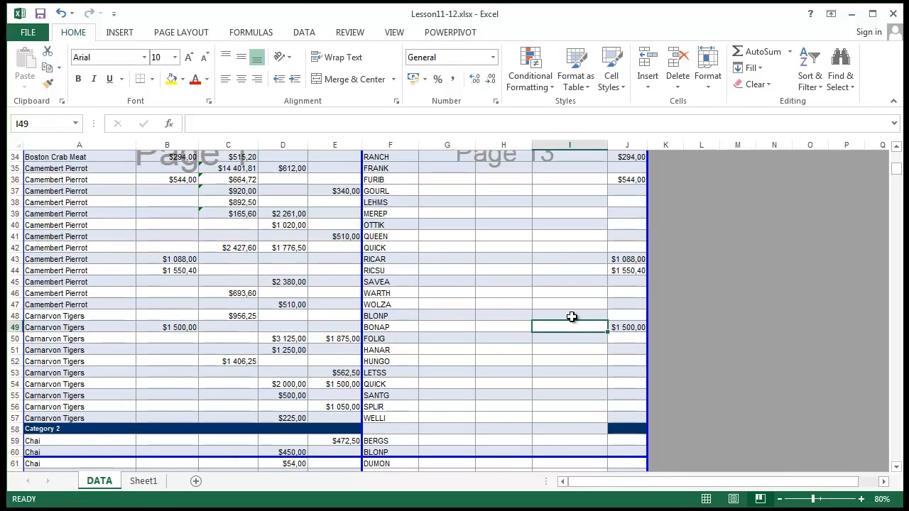
left_click(518, 238)
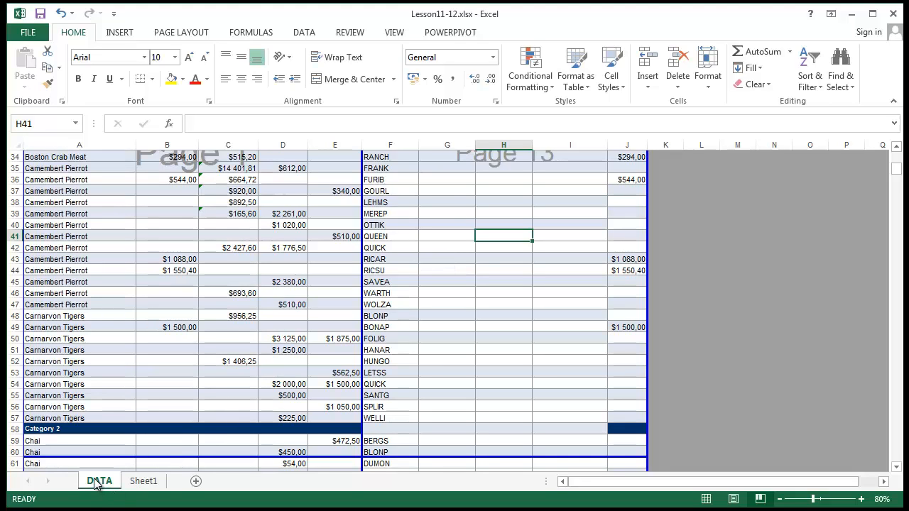
left_click(220, 305)
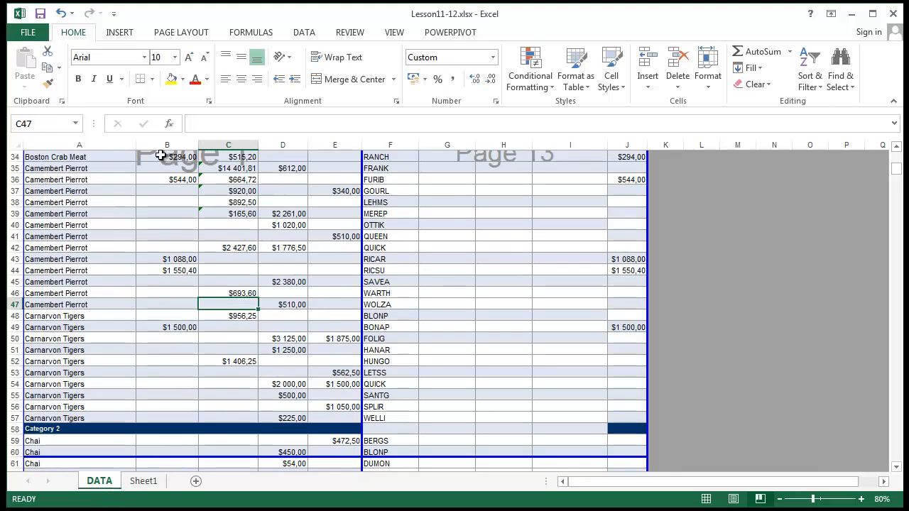
left_click(224, 214)
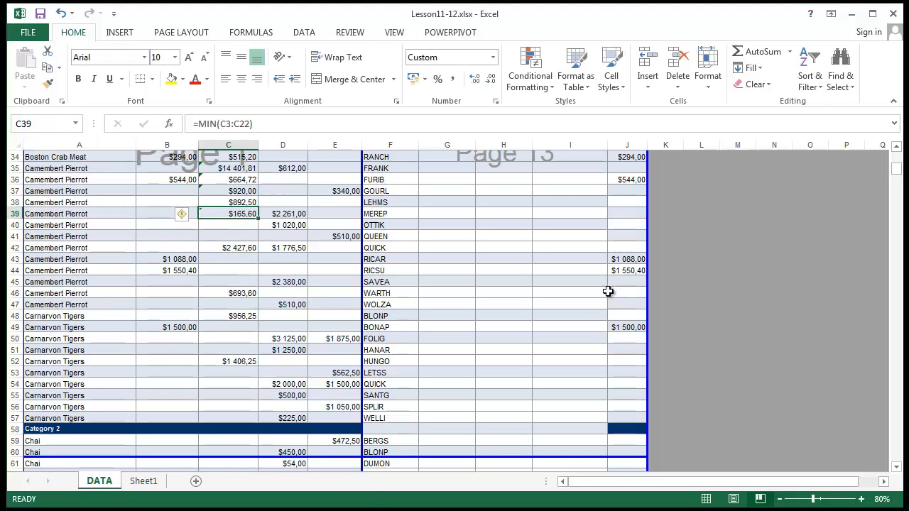
left_click(157, 483)
left_click(104, 487)
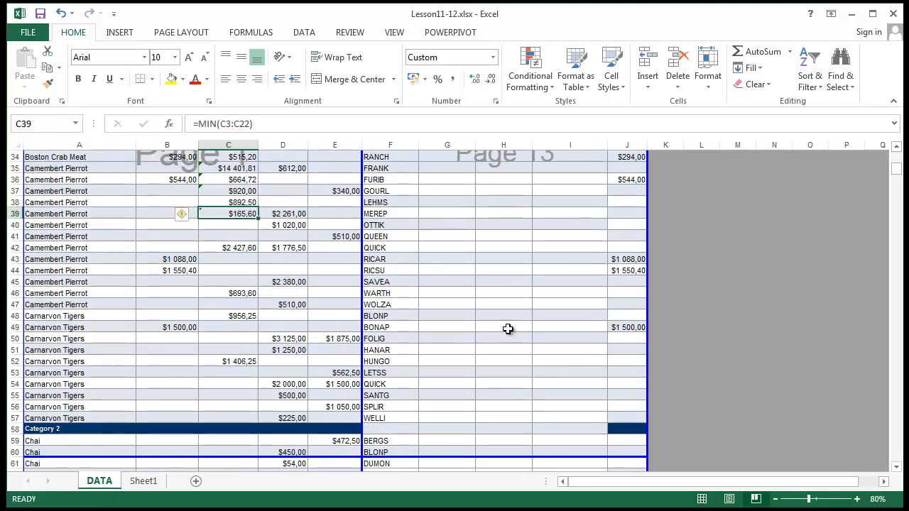
Step: Reopen the workbook's print settings and view the choices for printing active sheets, the entire workbook or a selection
left_click(16, 35)
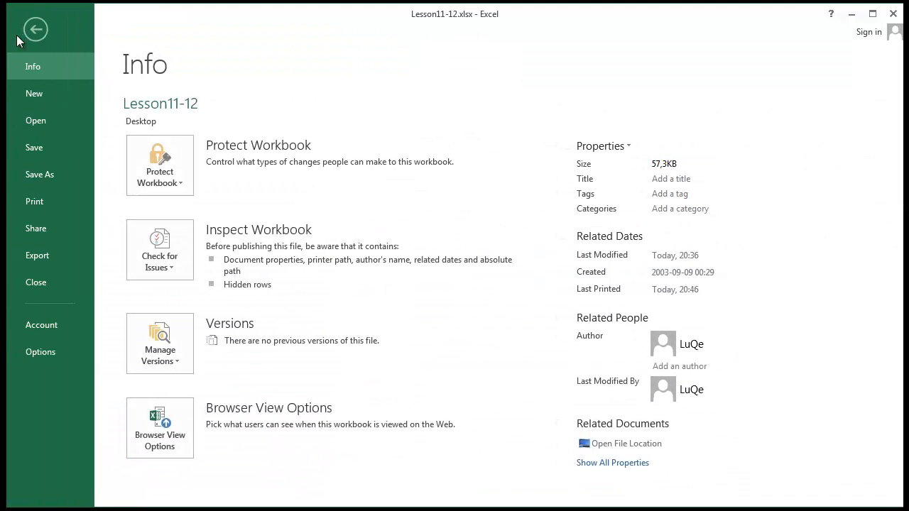
left_click(47, 207)
left_click(271, 281)
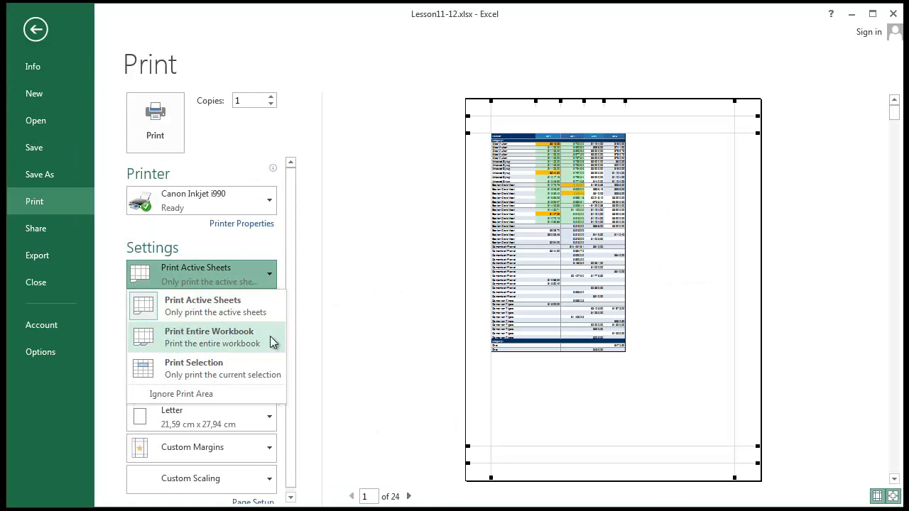